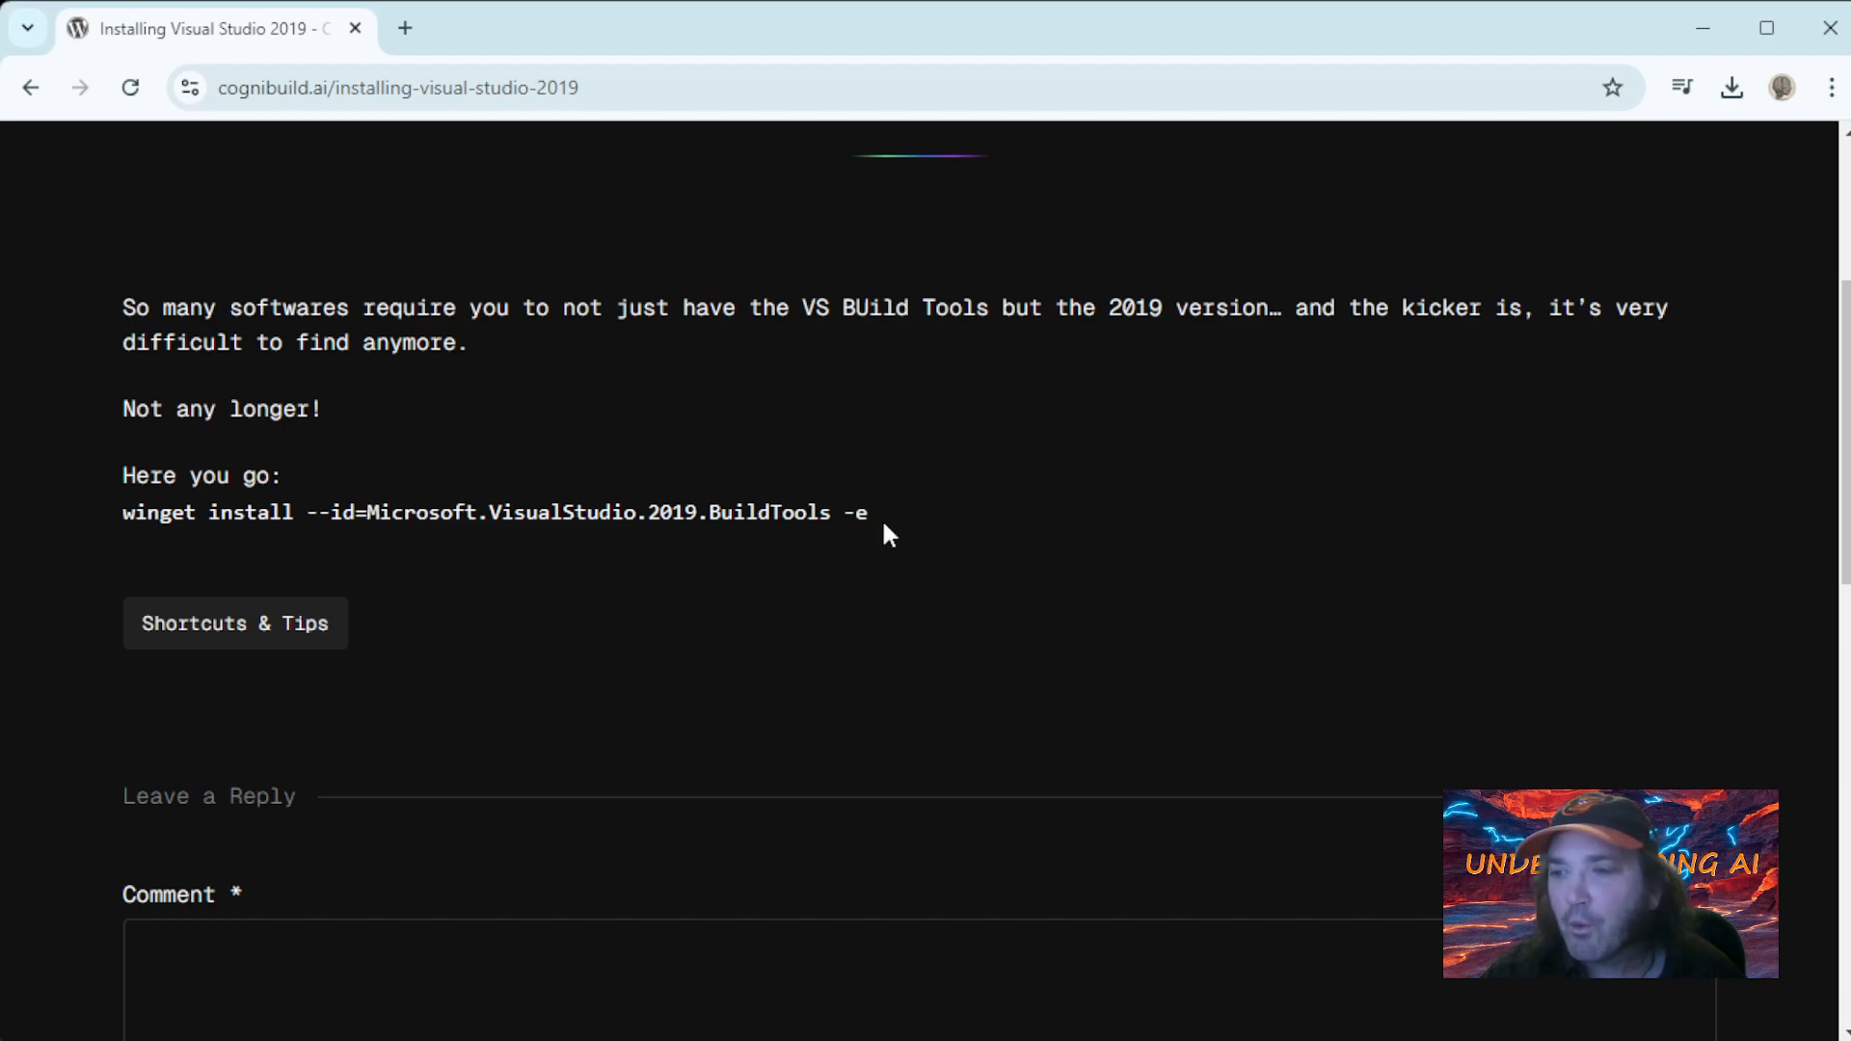
- Copy the command "winget install --id=Microsoft.VisualStudio.2019.BuildTools -e" from the web page and run it in Command Prompt
drag(881, 520, 141, 522)
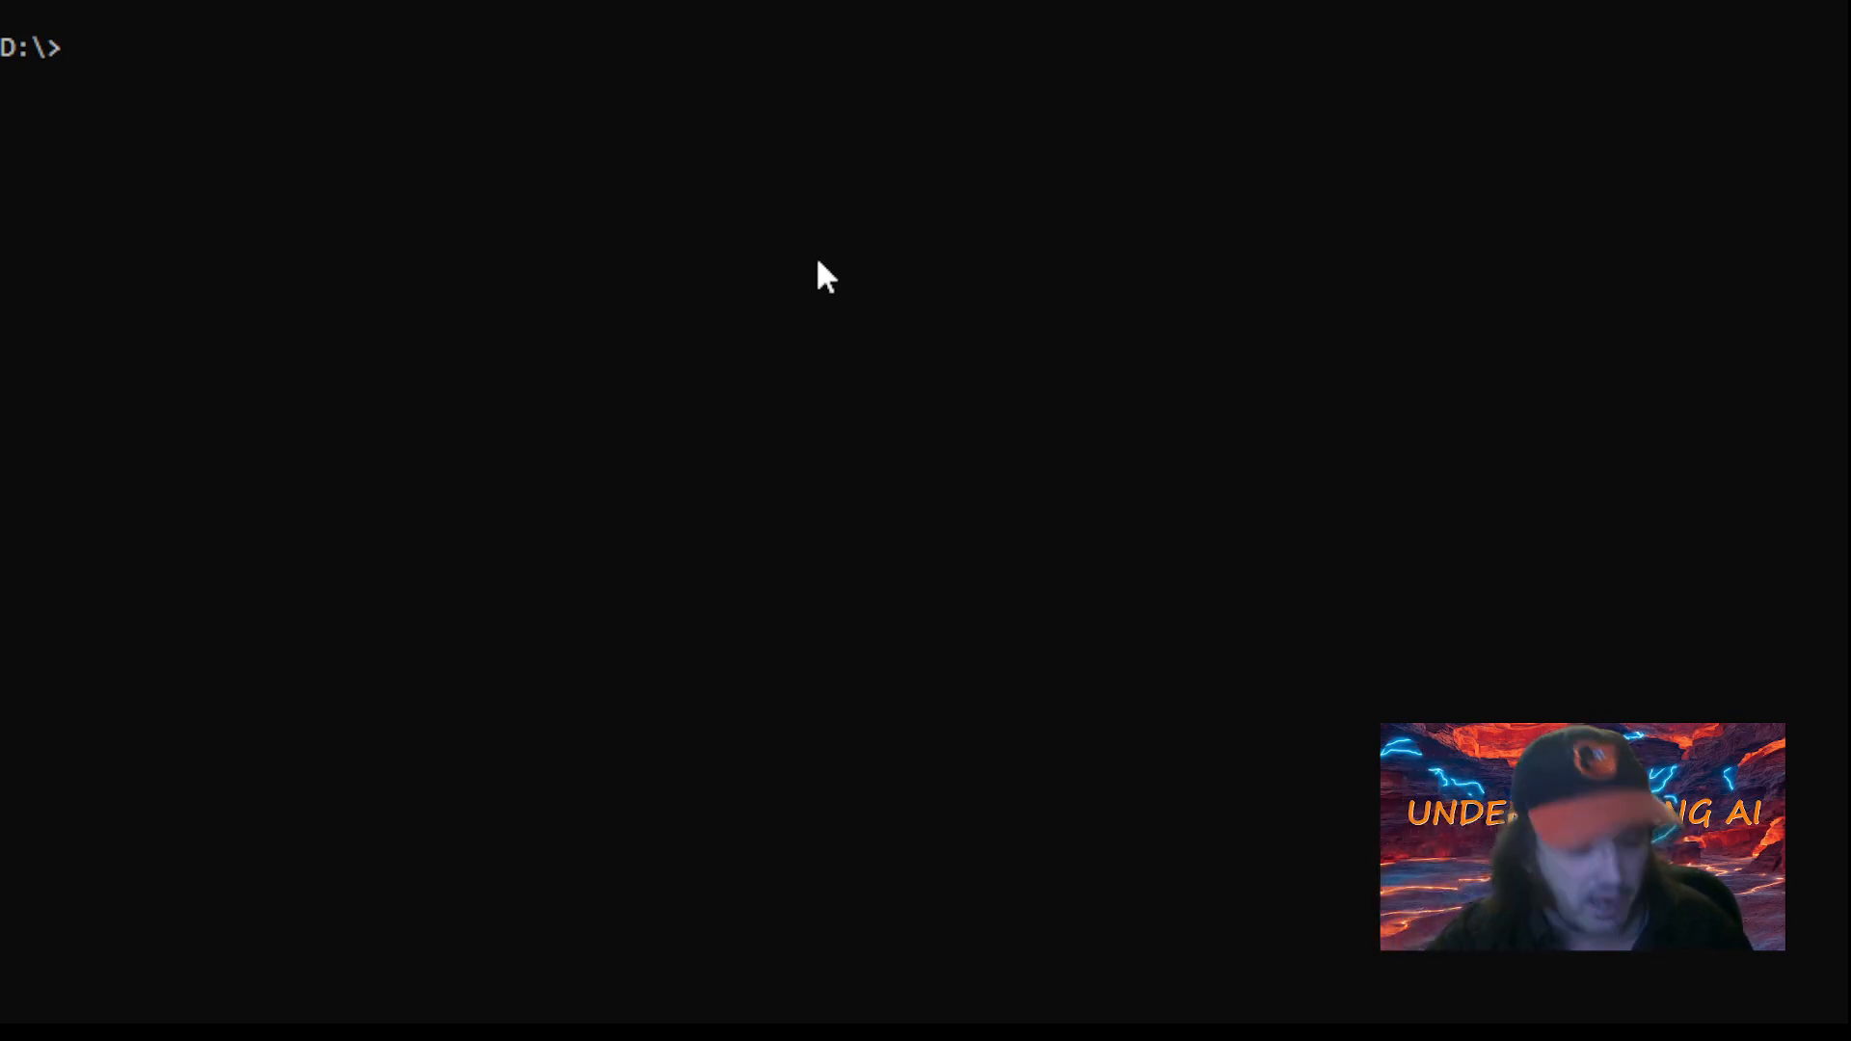
text(winget install --id=Microsoft.VisualStudio.2019.BuildTools -e)
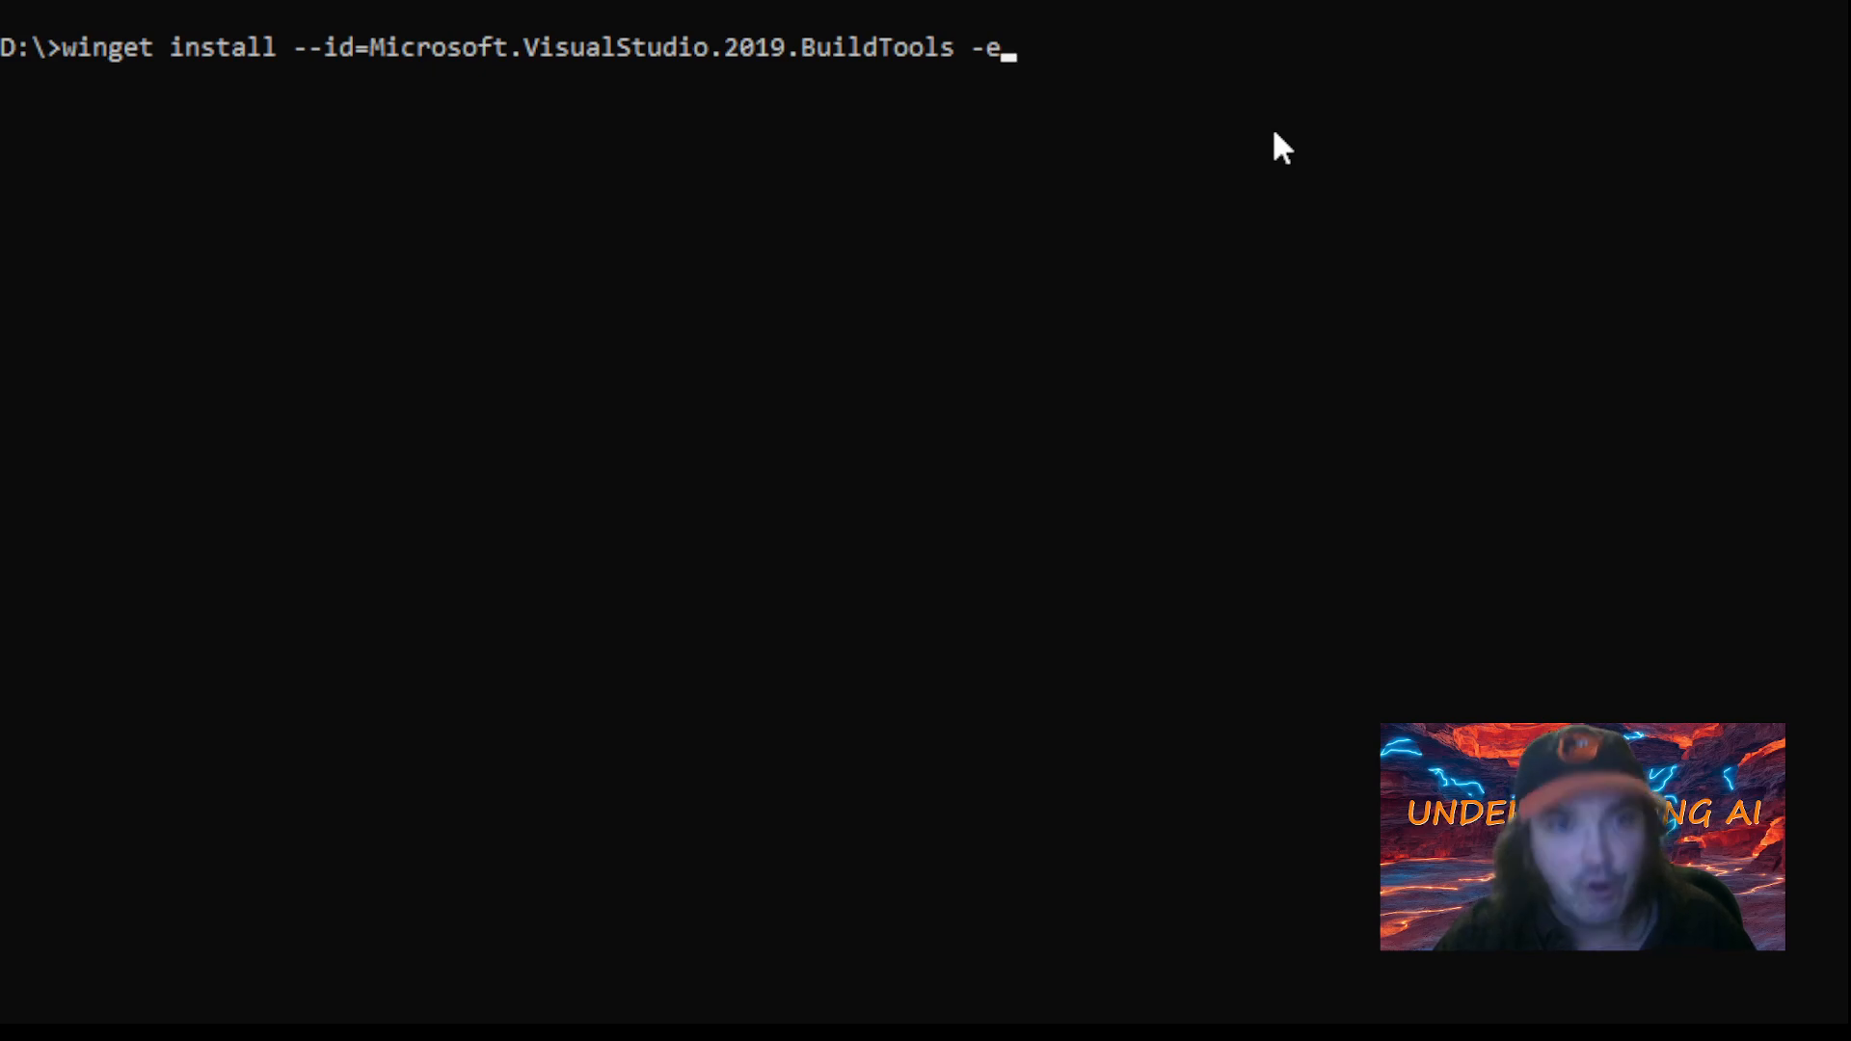
key(Return)
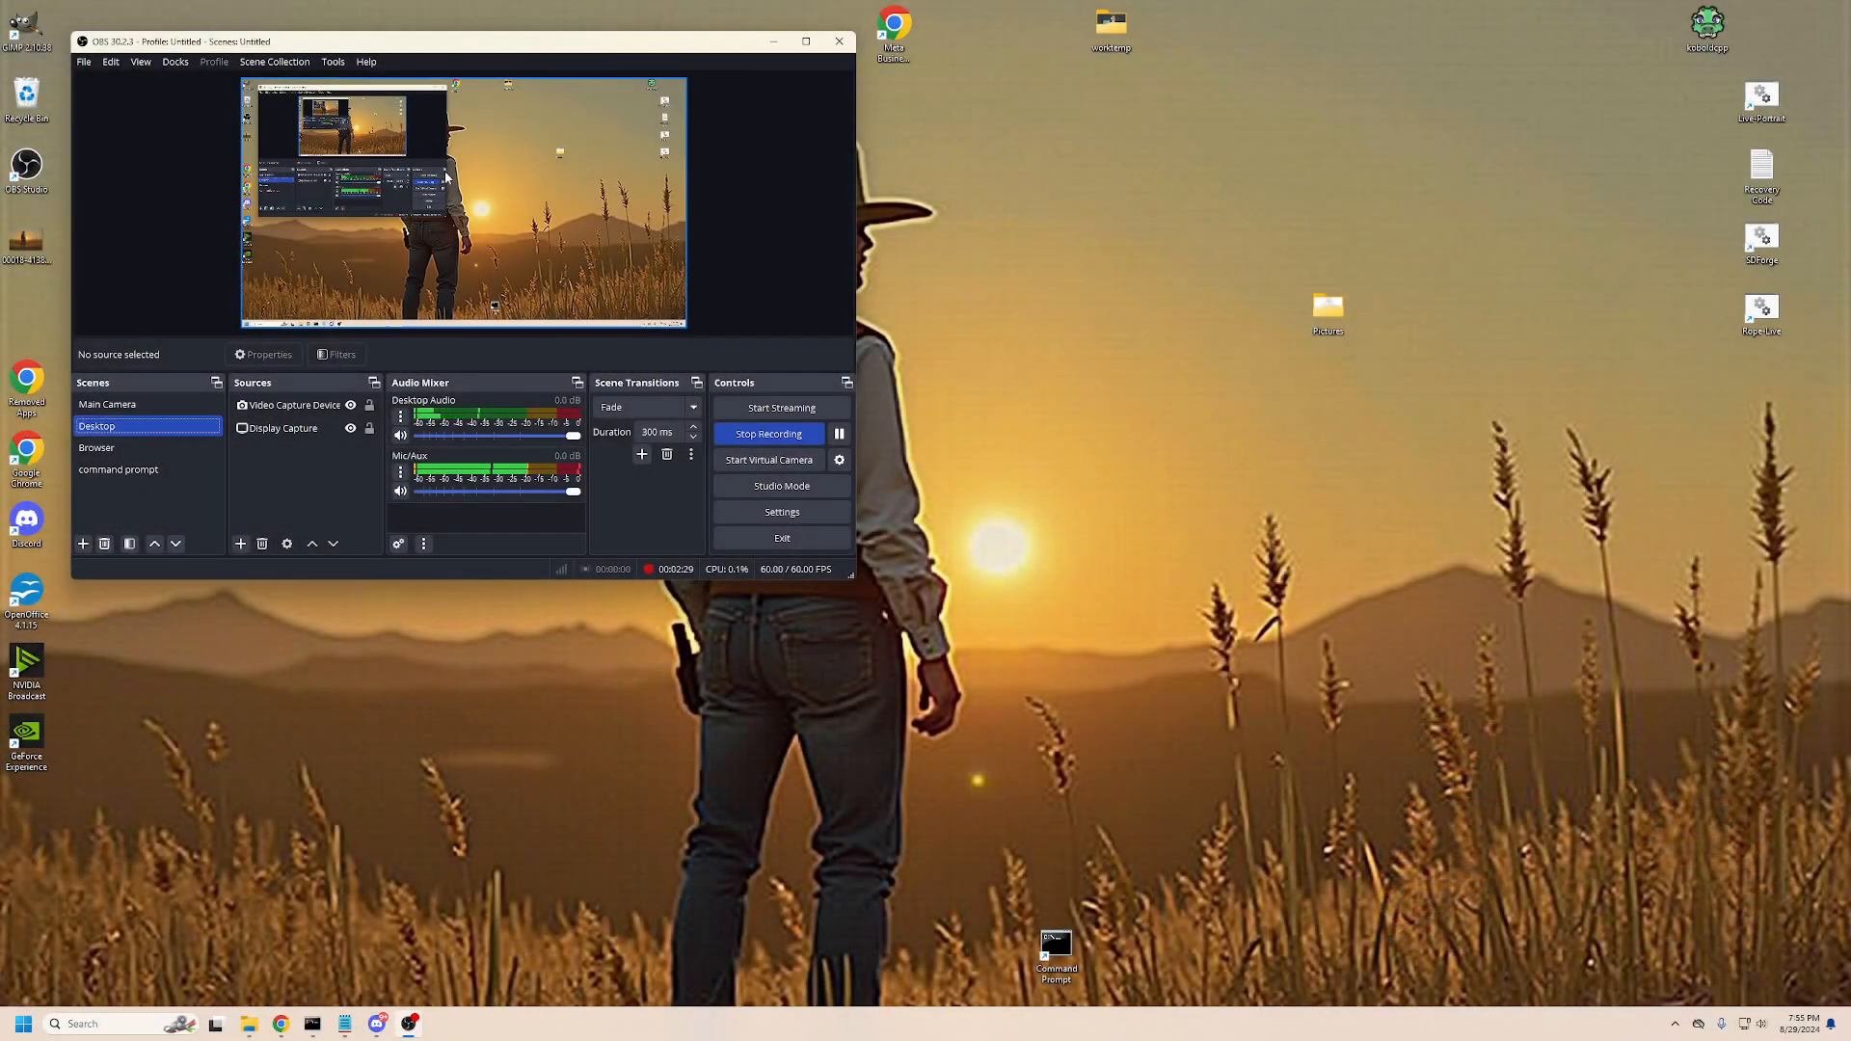
- Open the installed apps list in Windows Settings and search it for "buil"
click(774, 45)
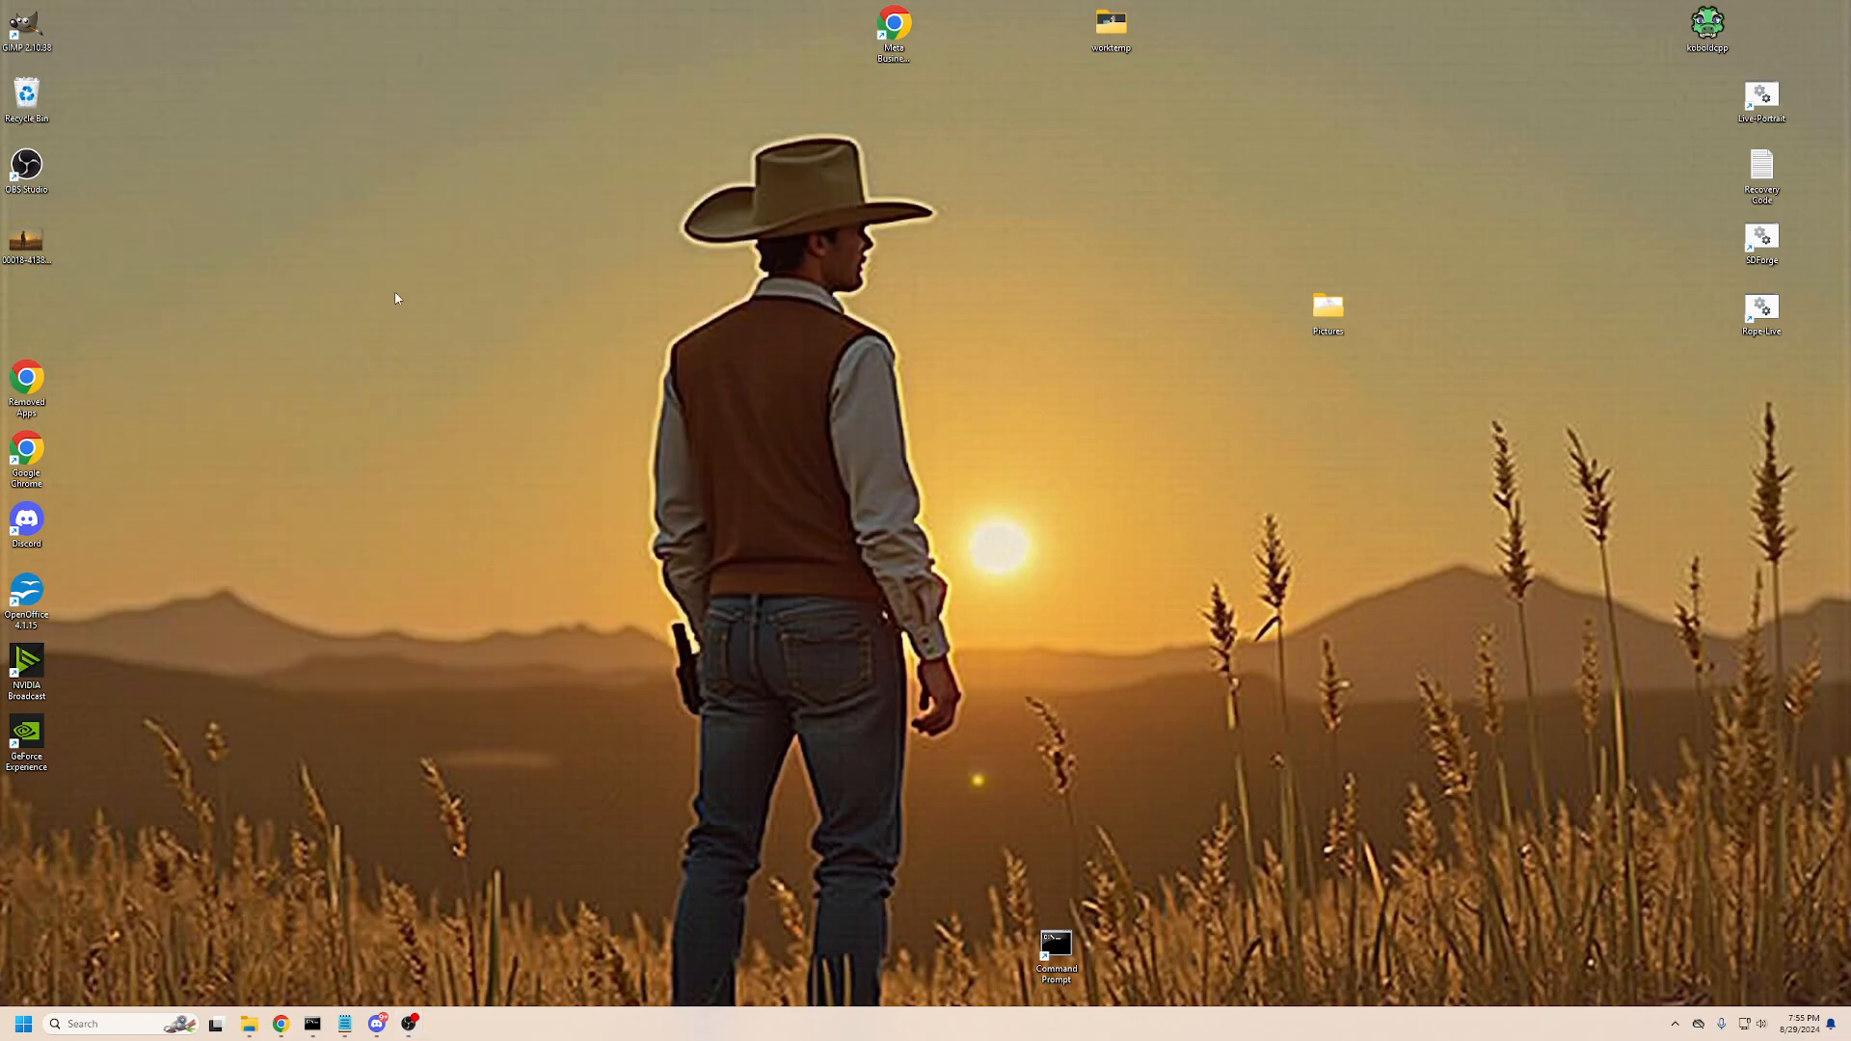
key(super)
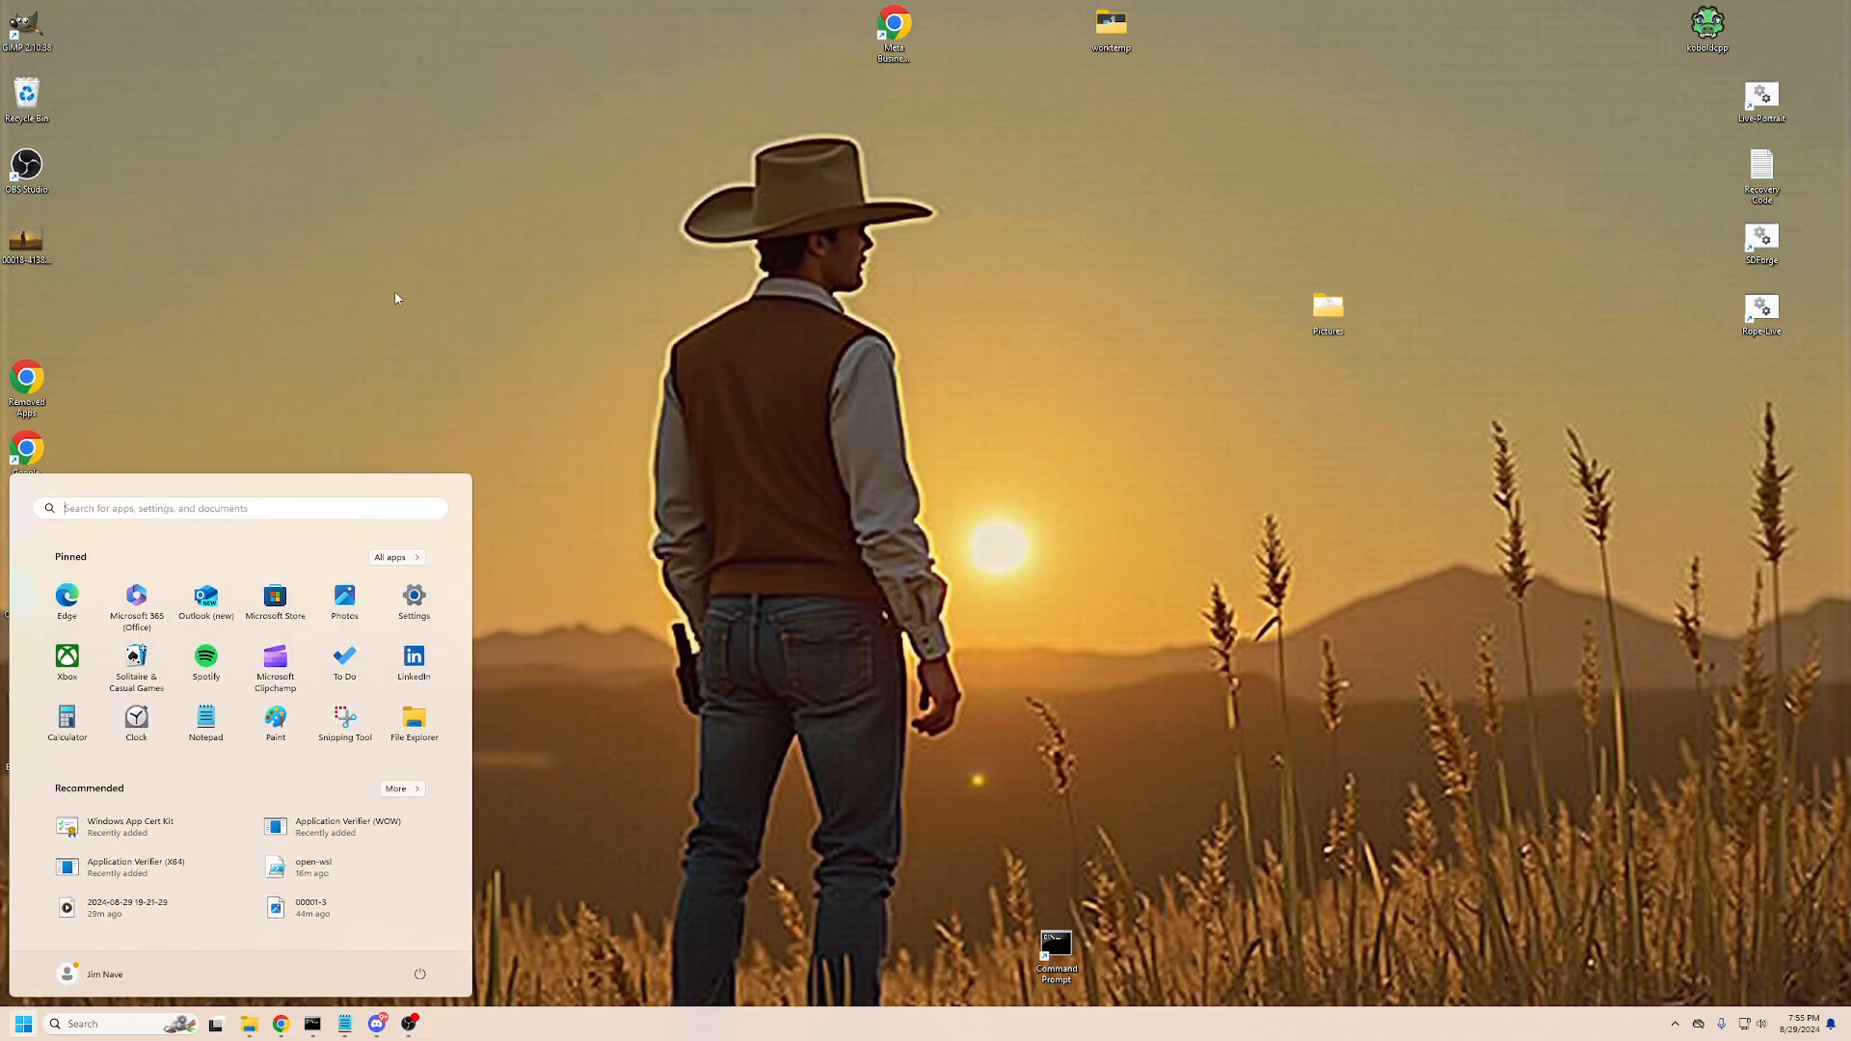
text(add)
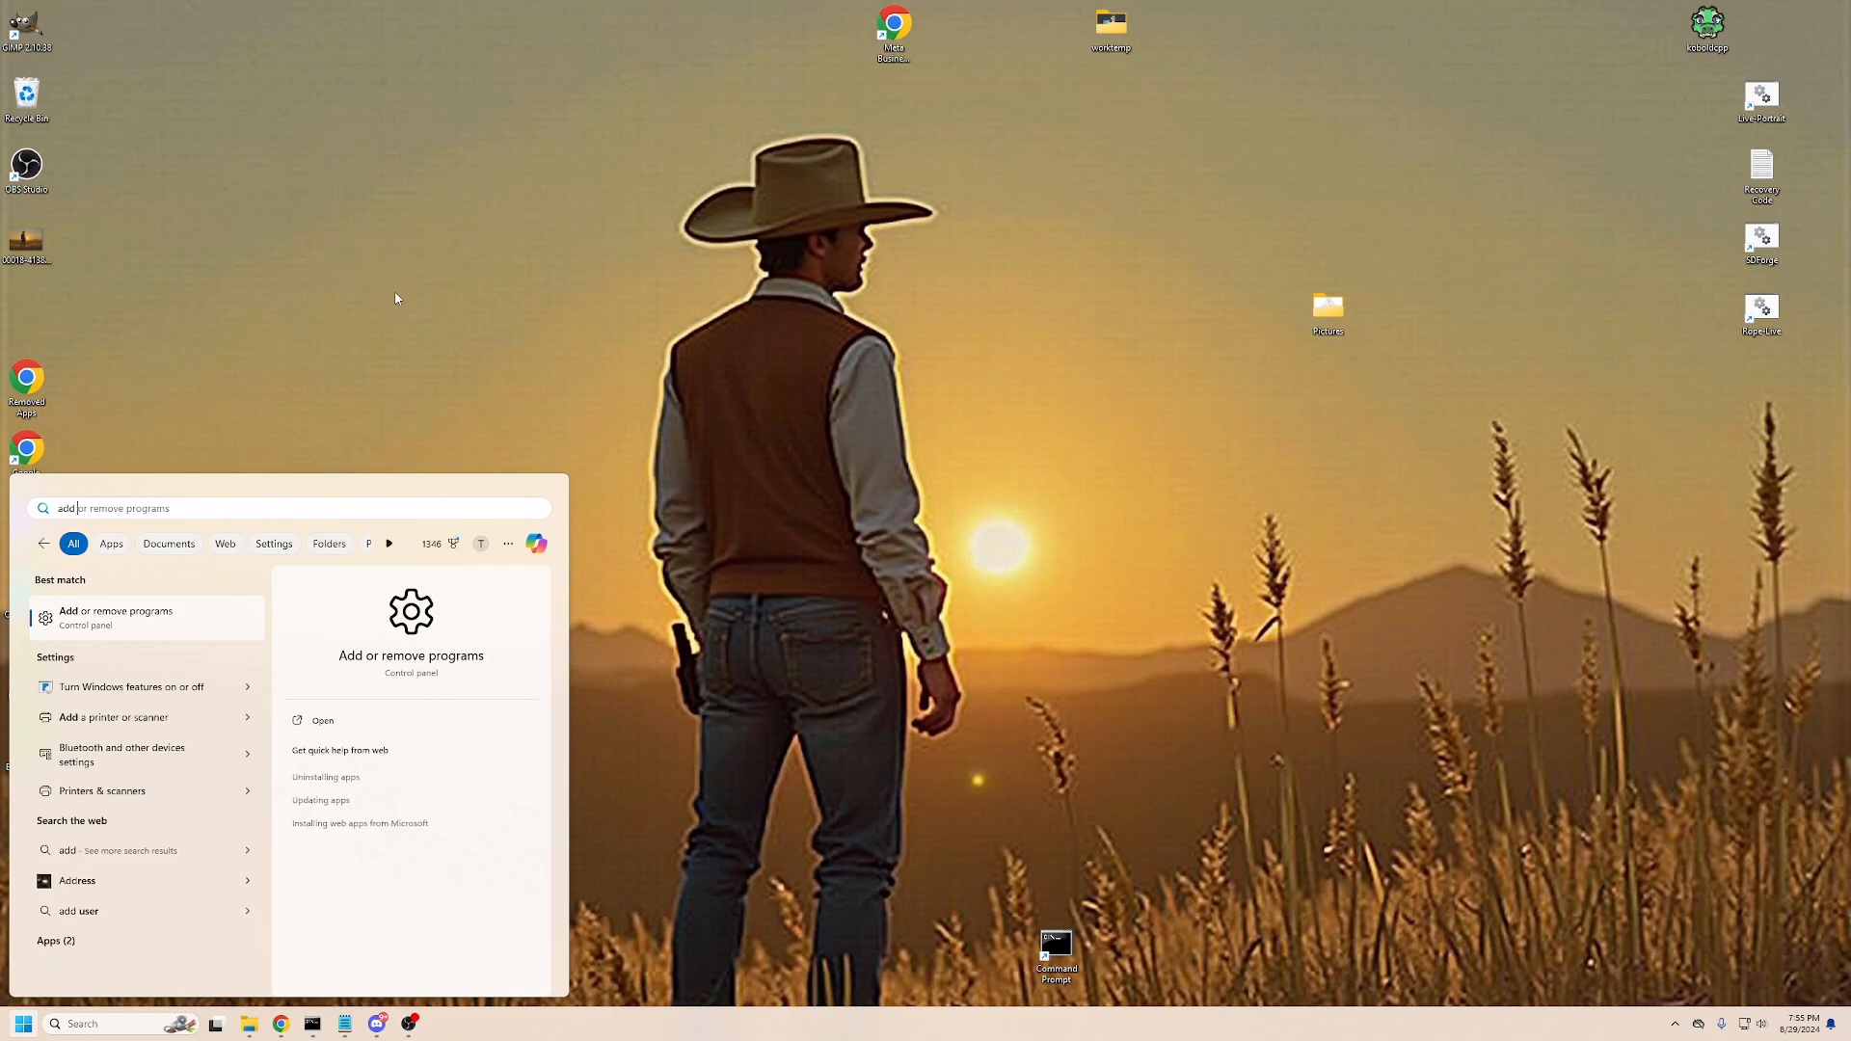
click(161, 632)
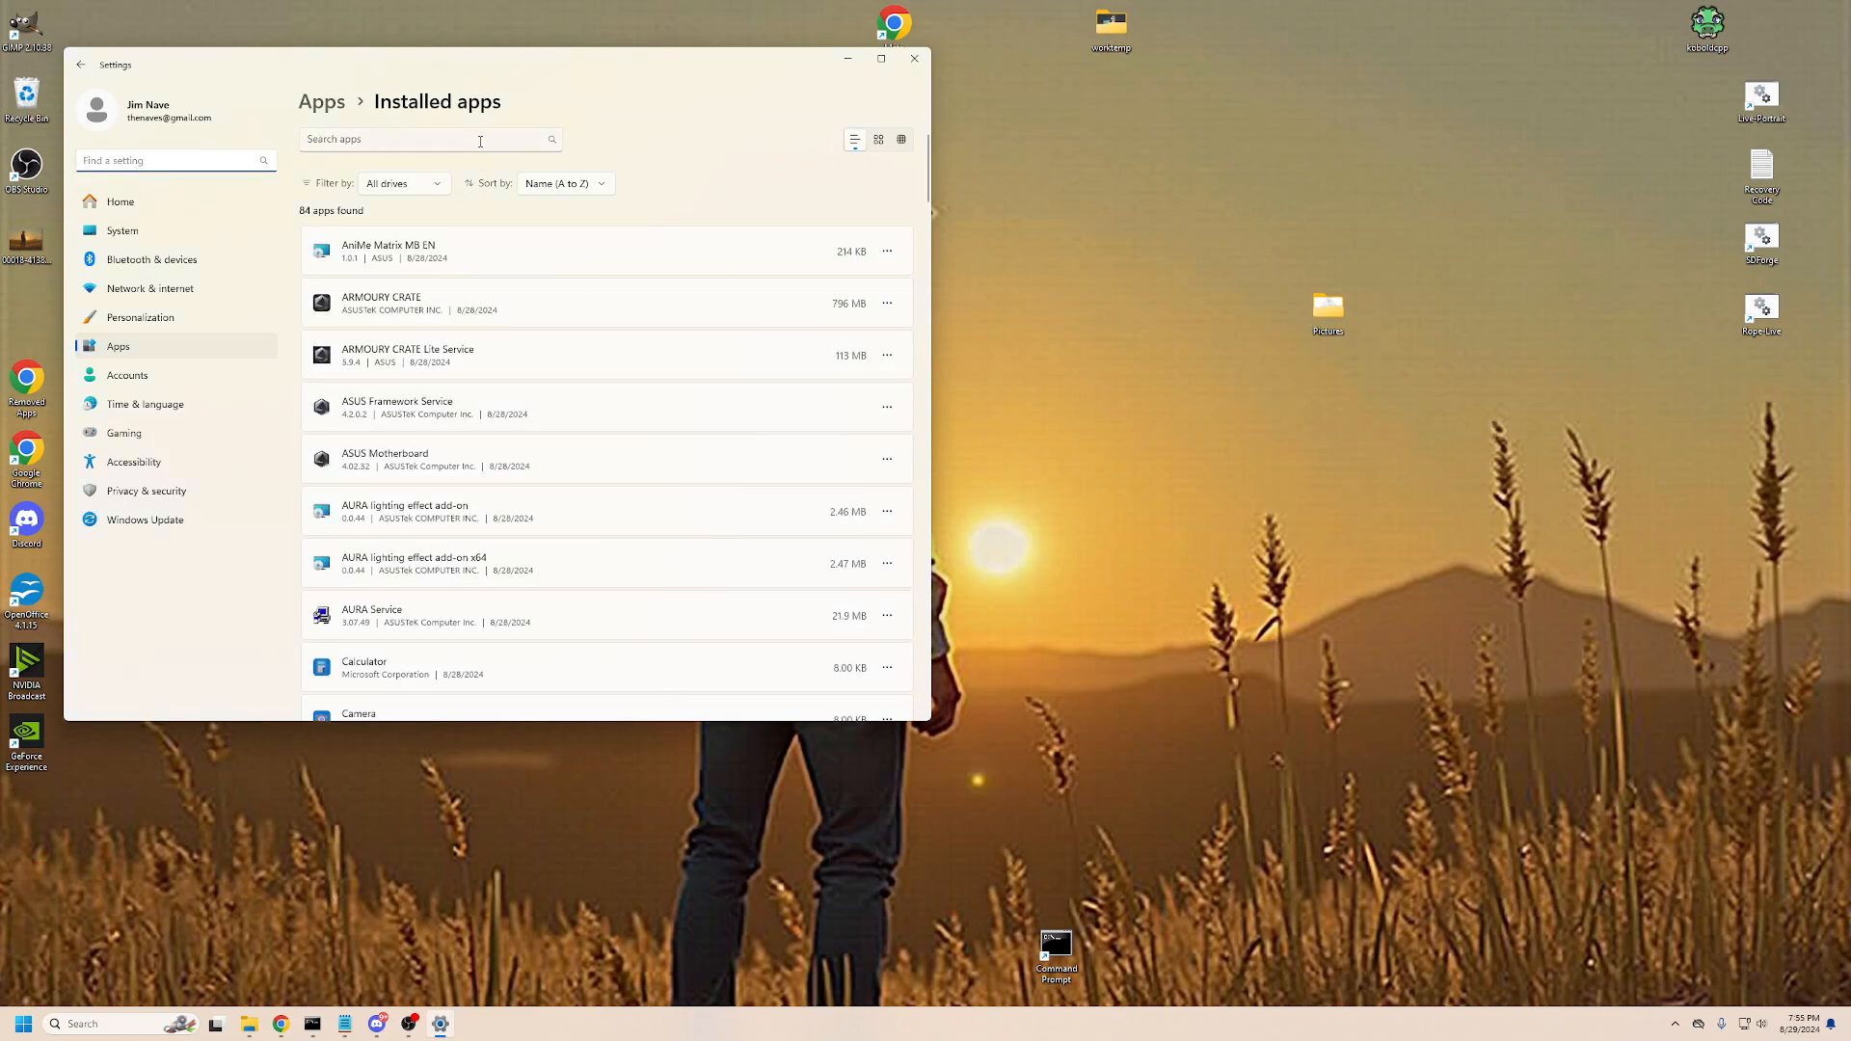
click(480, 144)
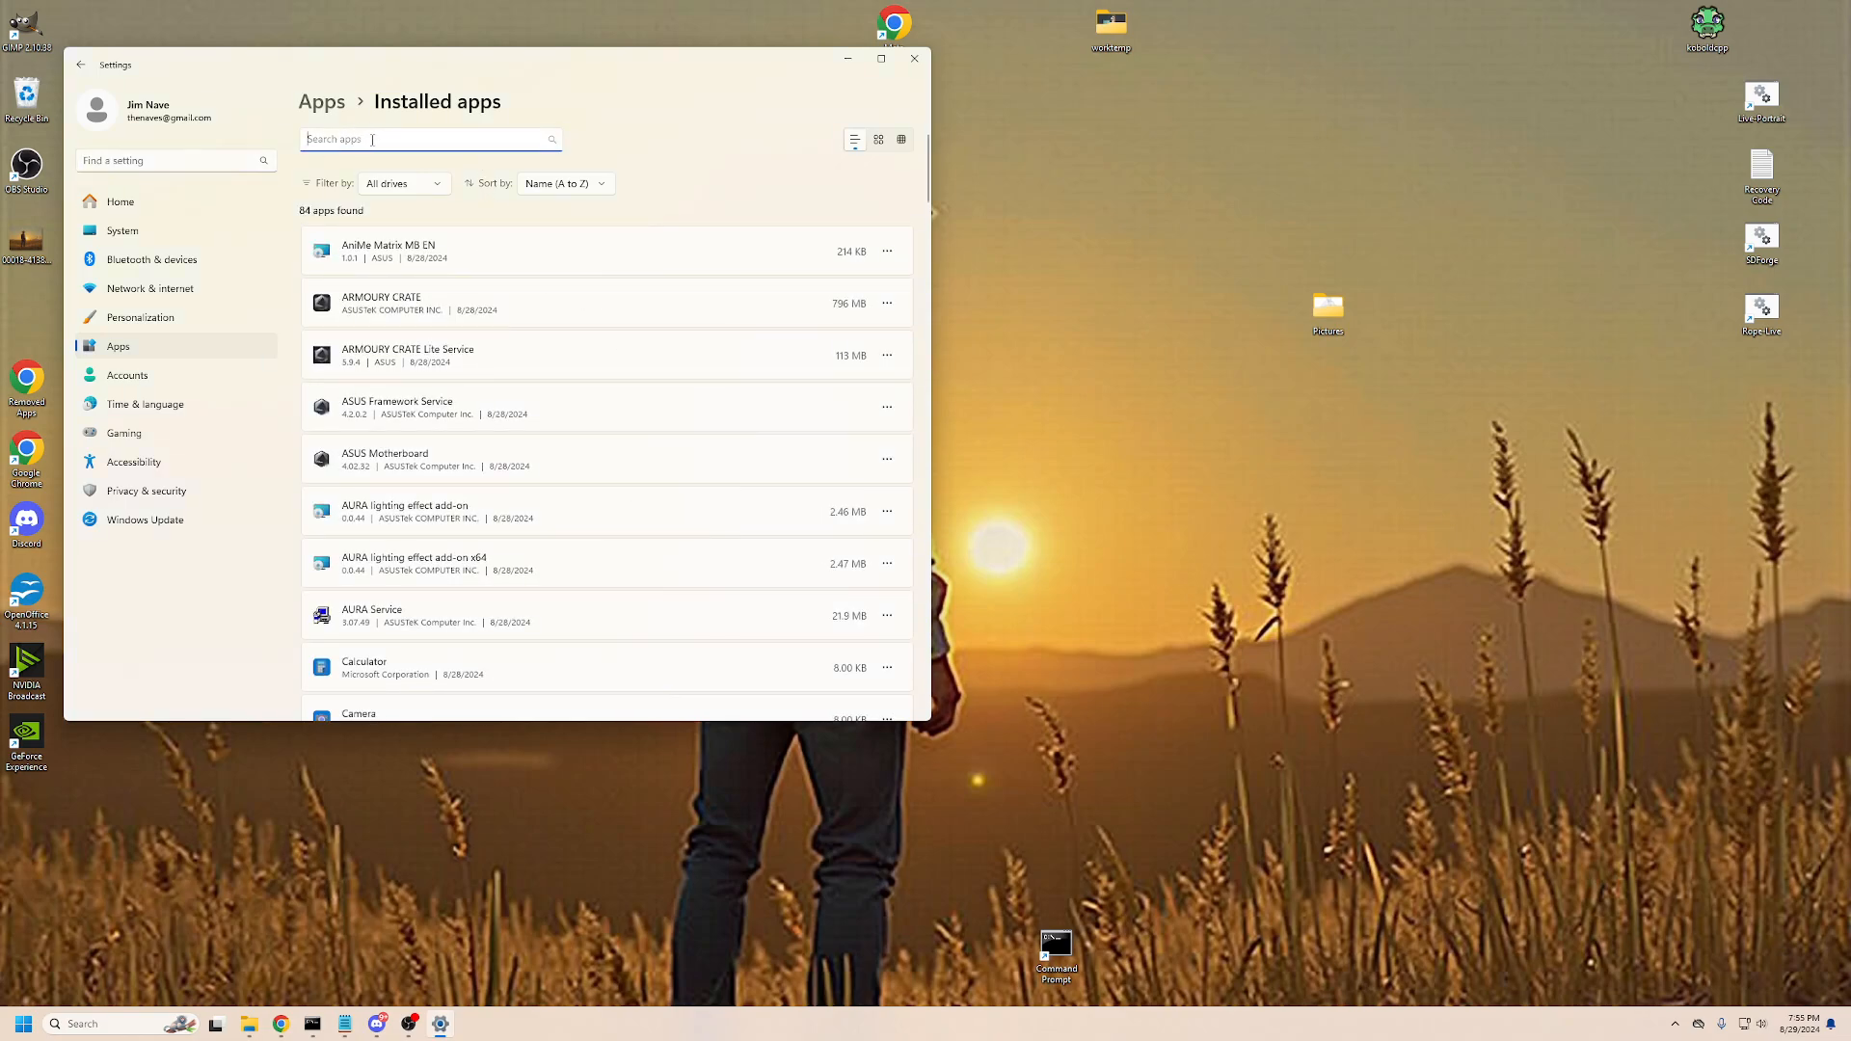
drag(457, 76, 848, 172)
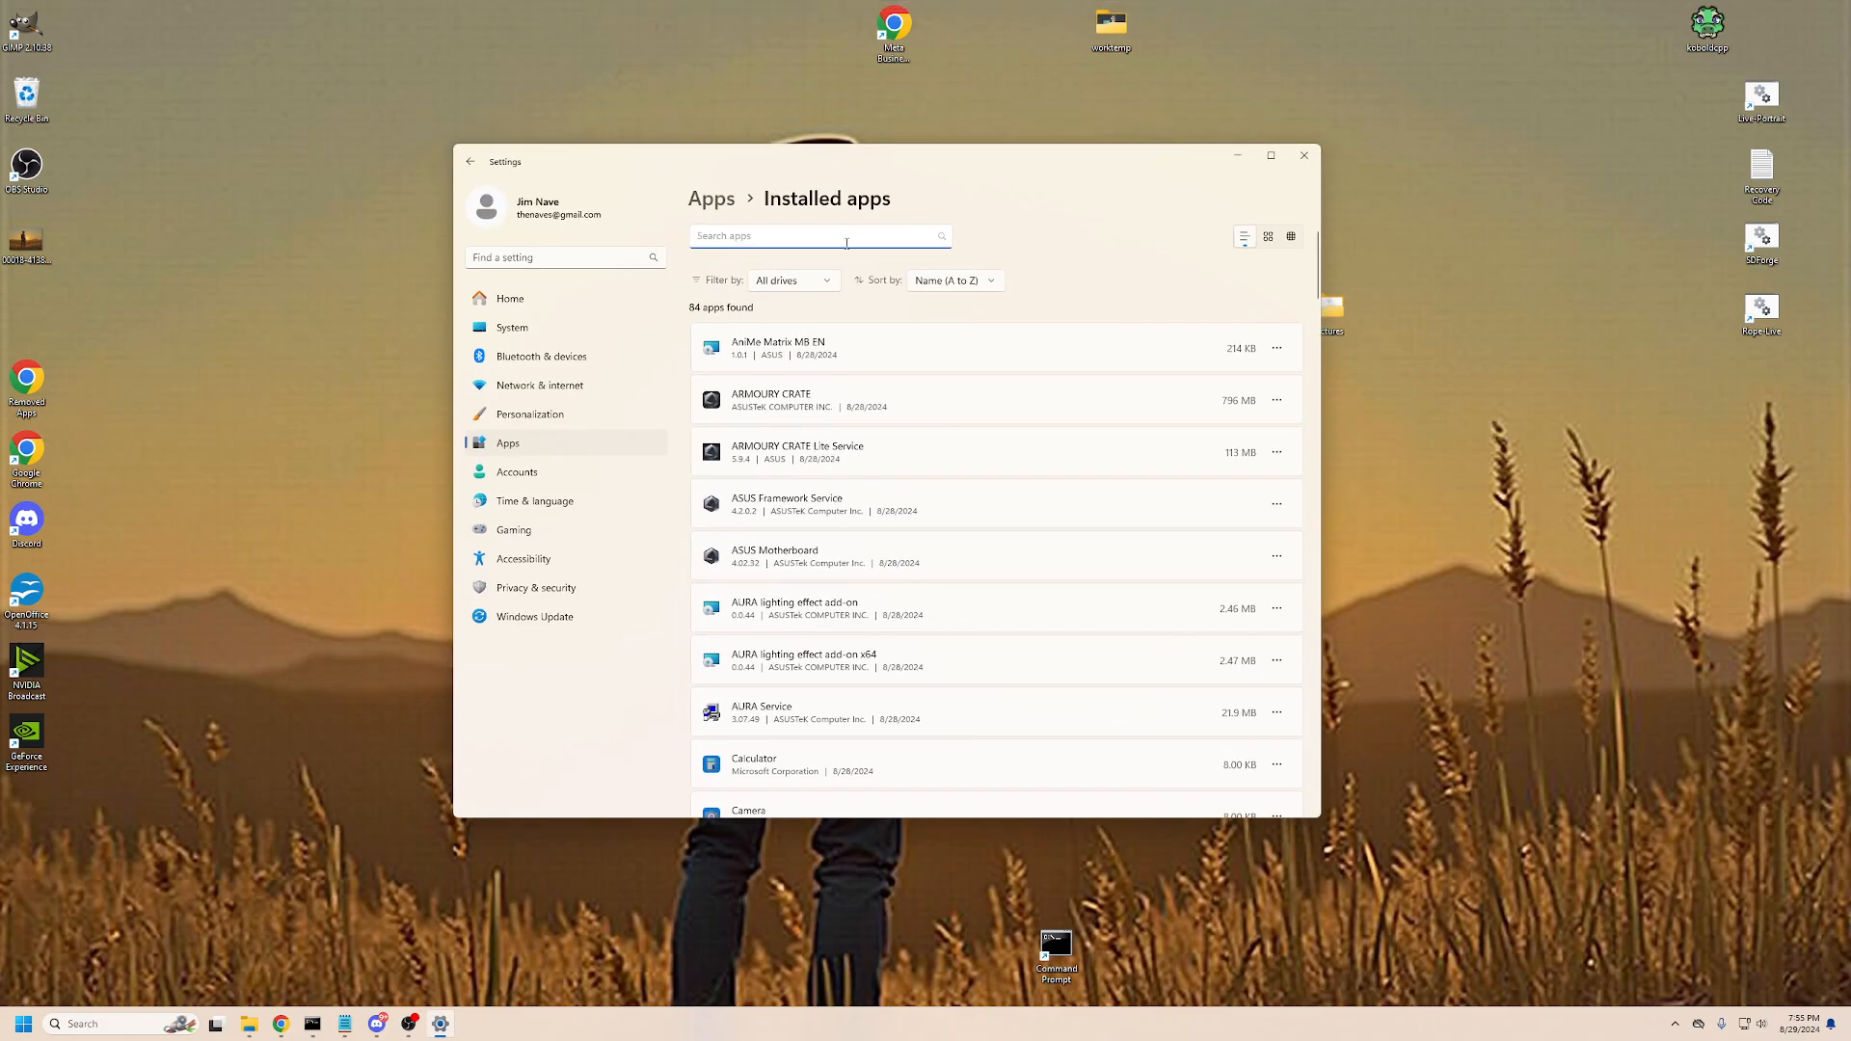
text(buil)
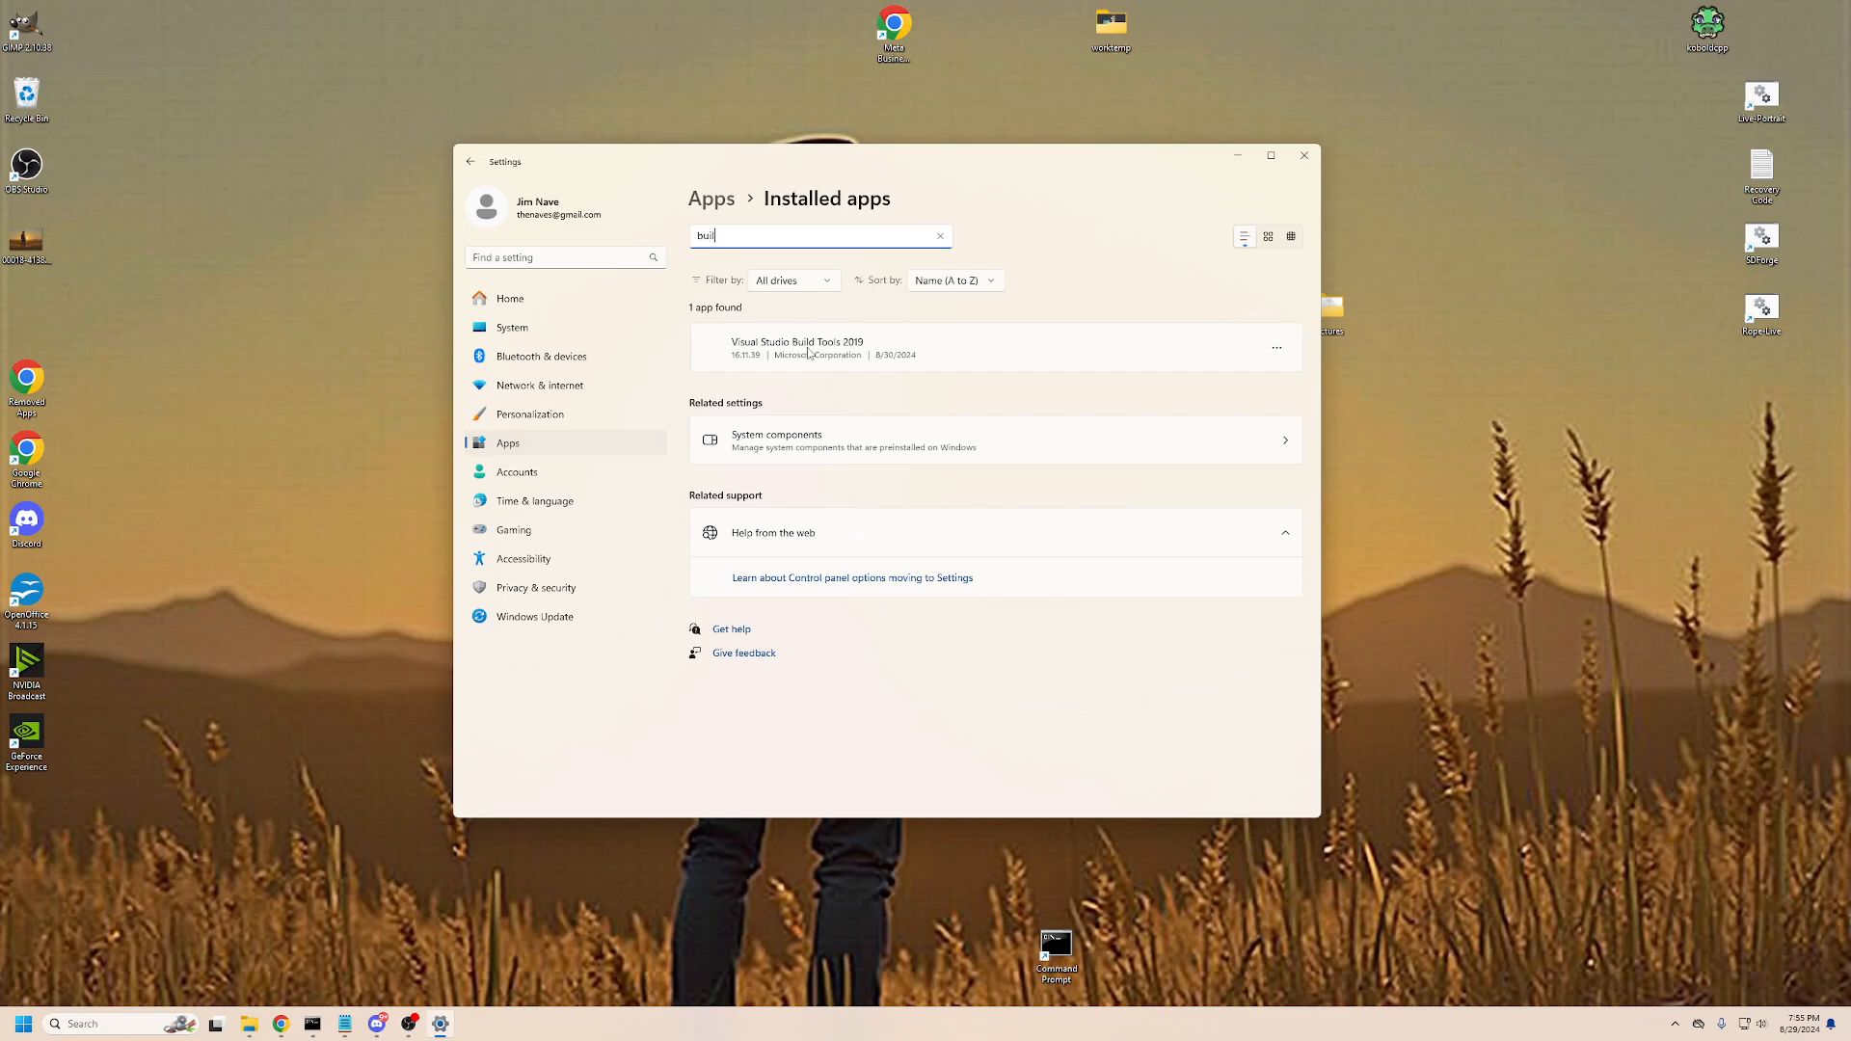
- Open the Modify view of Visual Studio Build Tools 2019, check its selected workloads, and close the installer without changes
click(1282, 351)
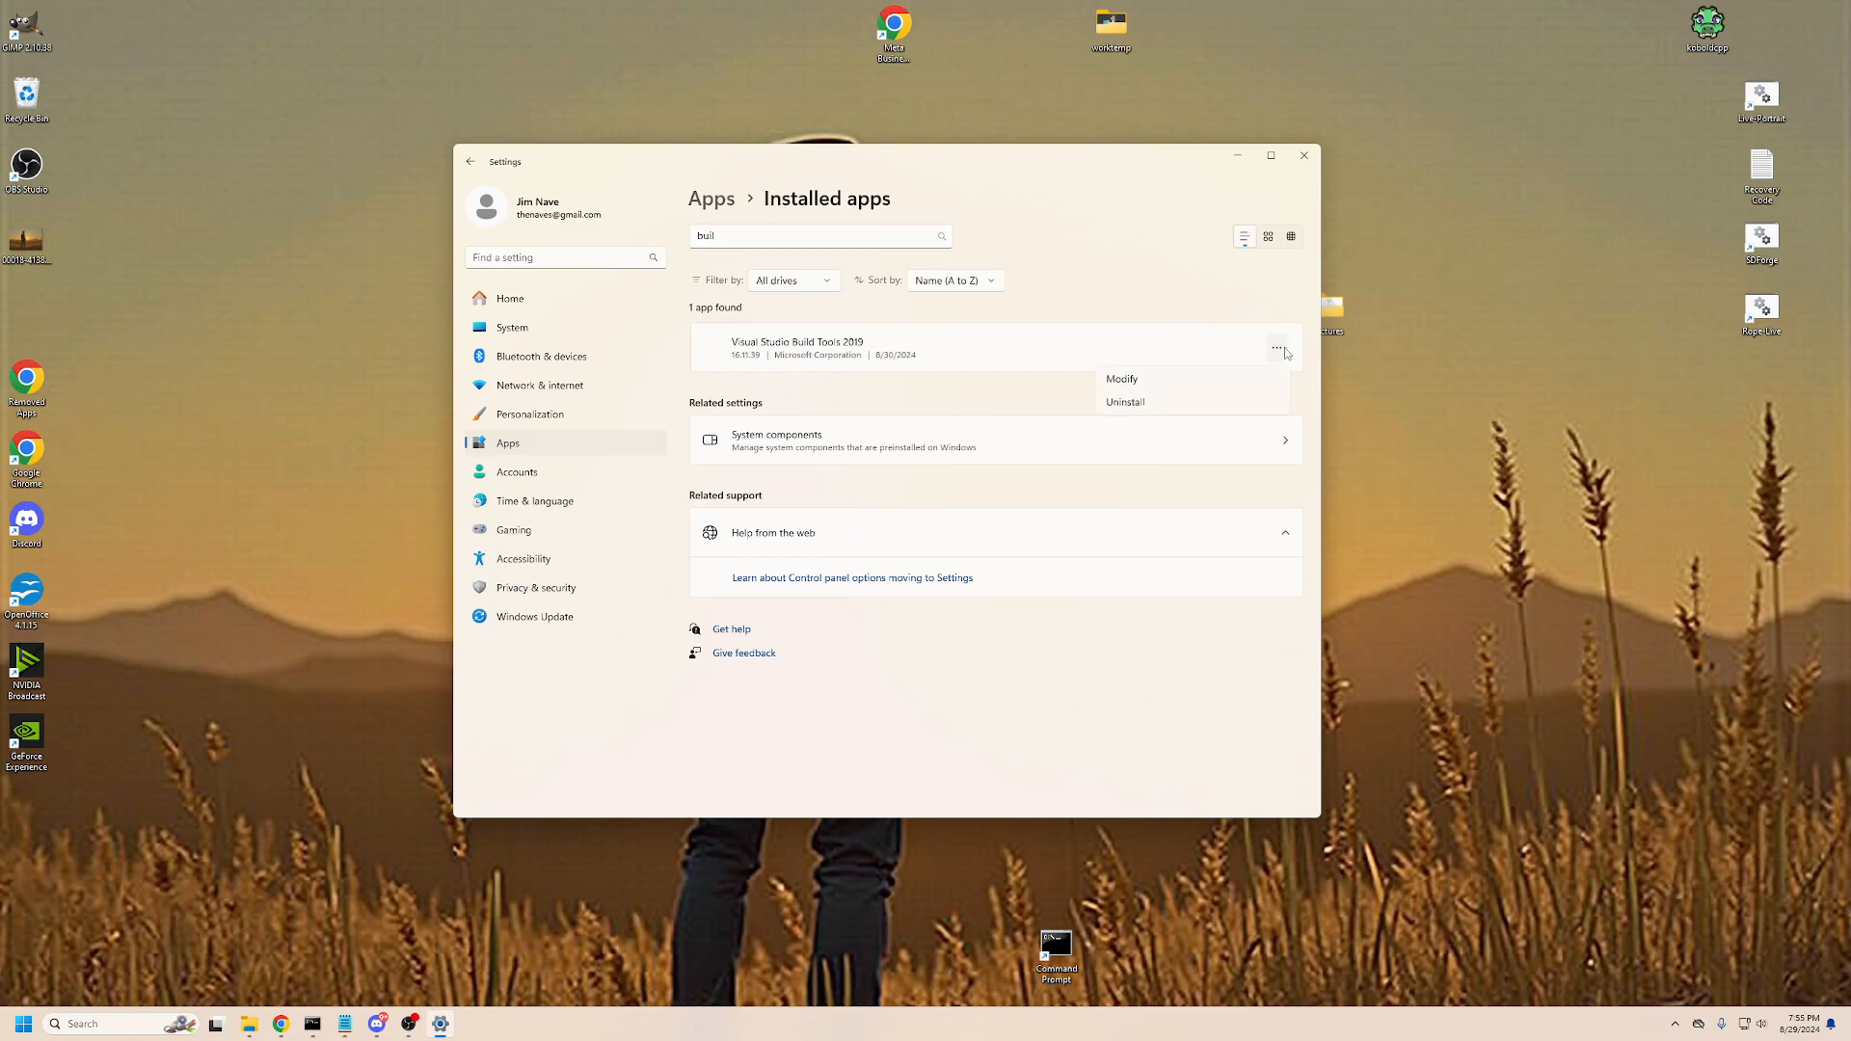
click(1143, 379)
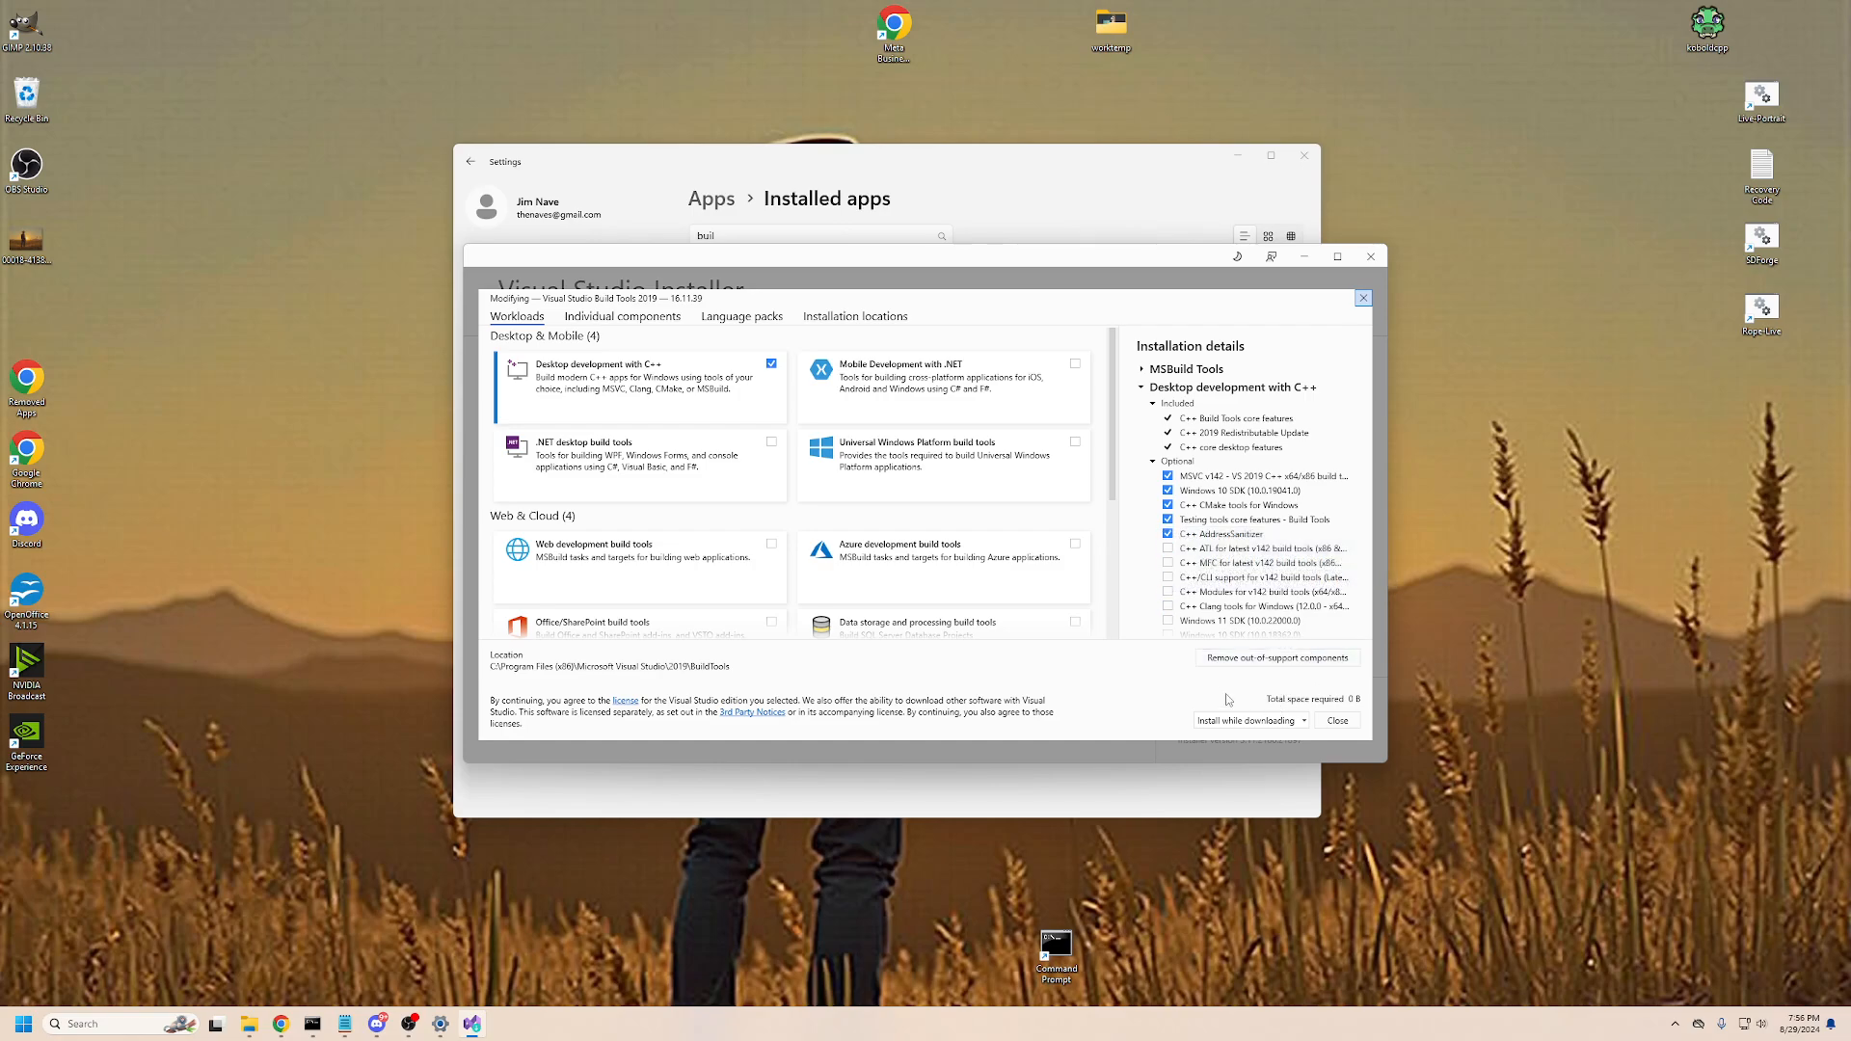
click(1338, 722)
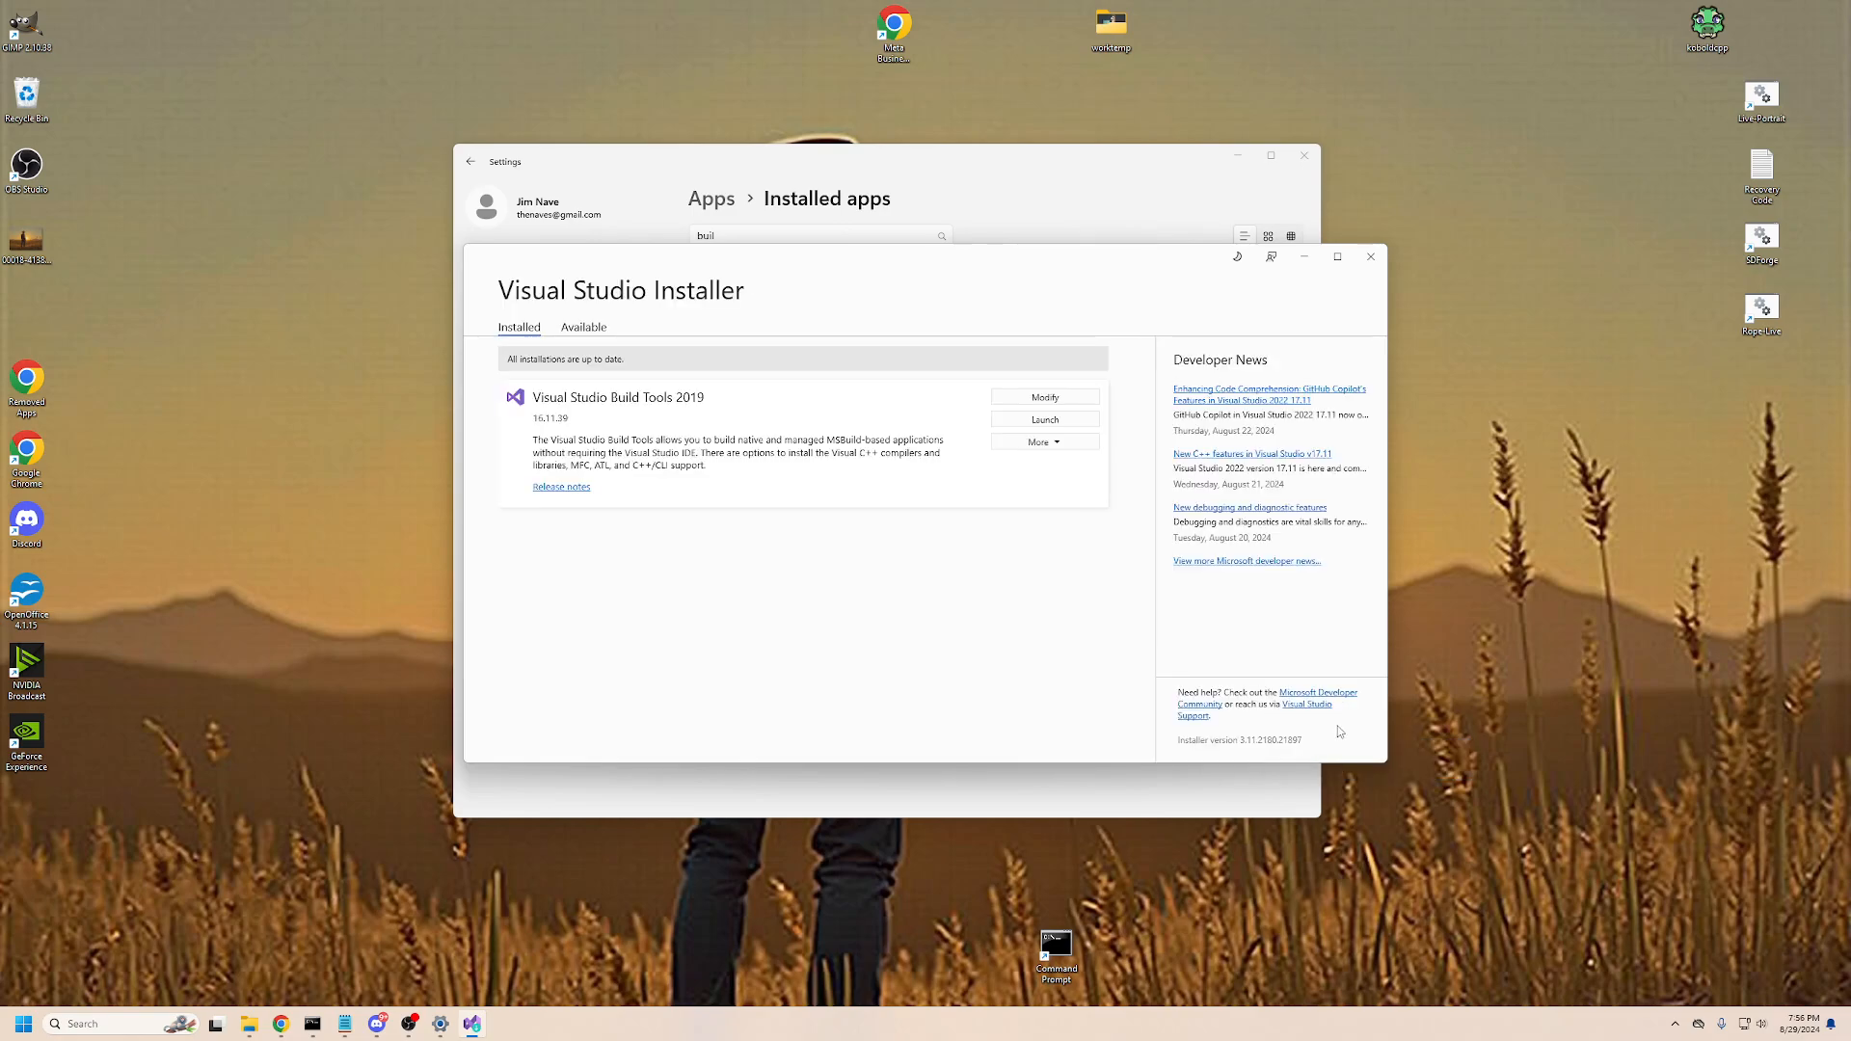
click(1370, 256)
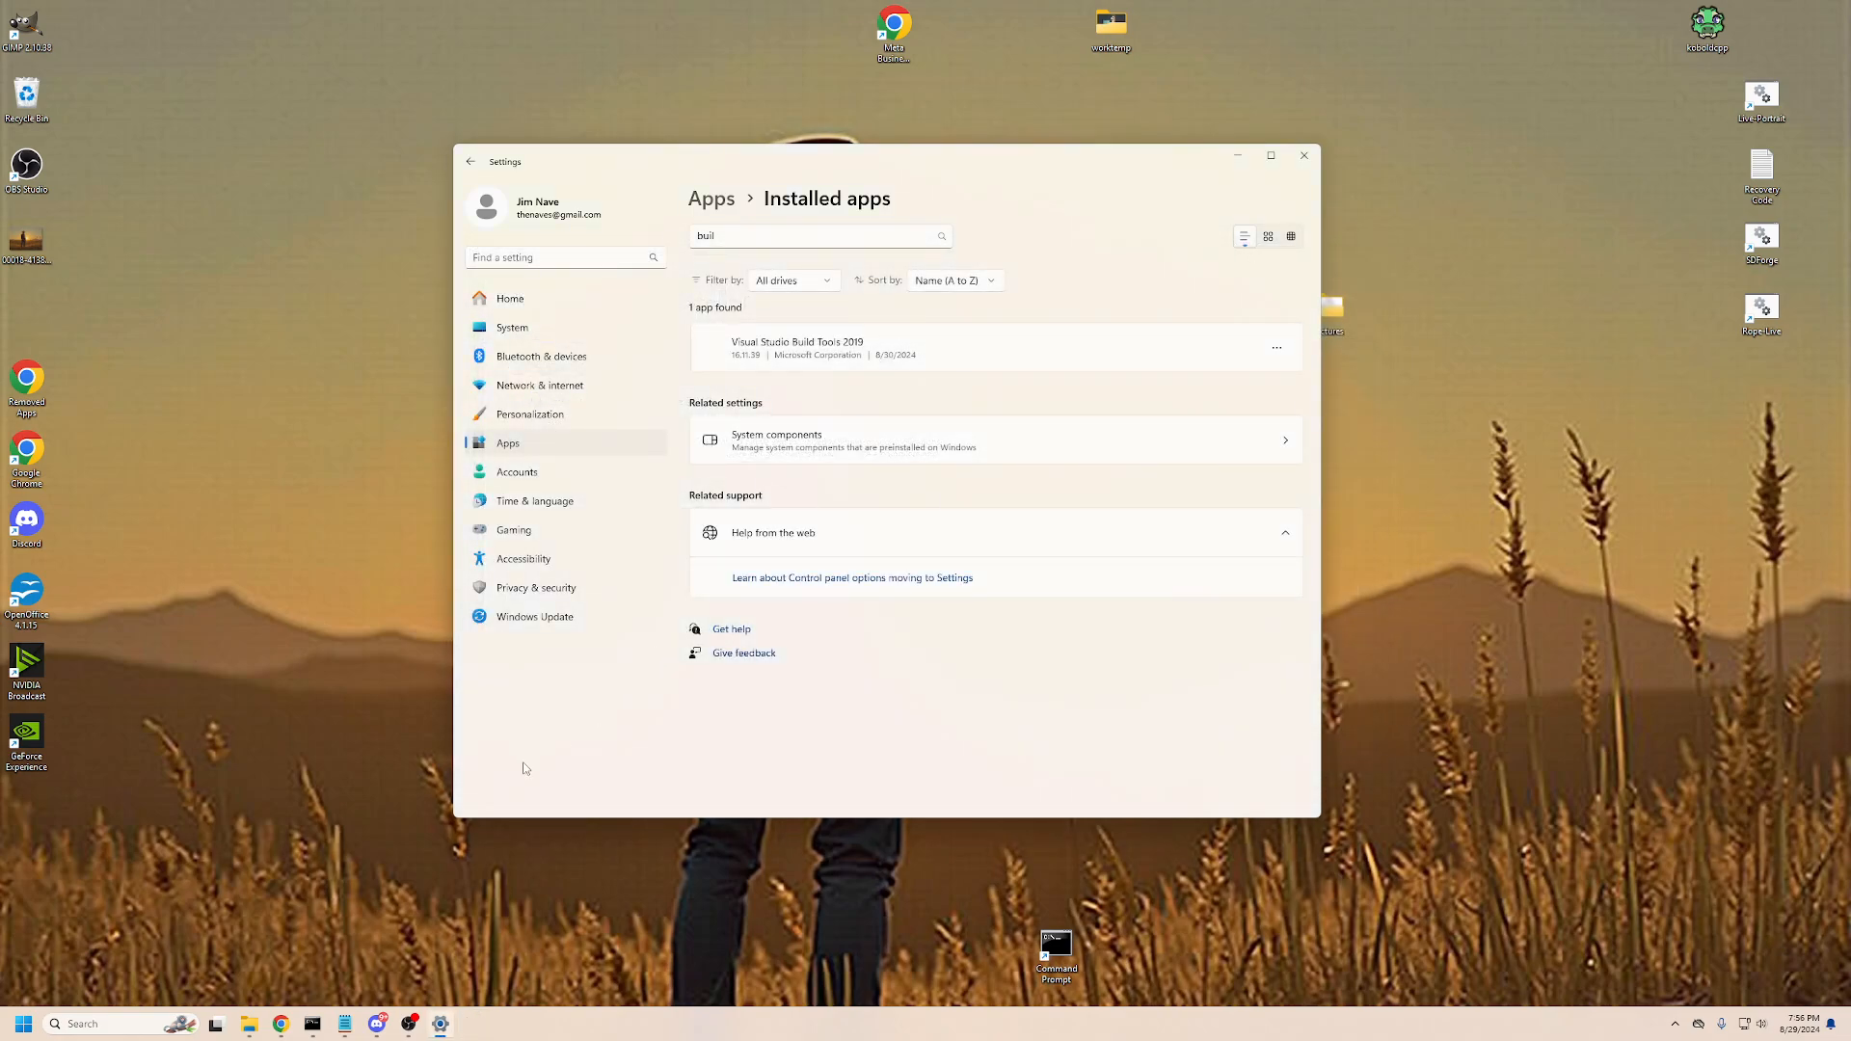
click(411, 1026)
click(204, 401)
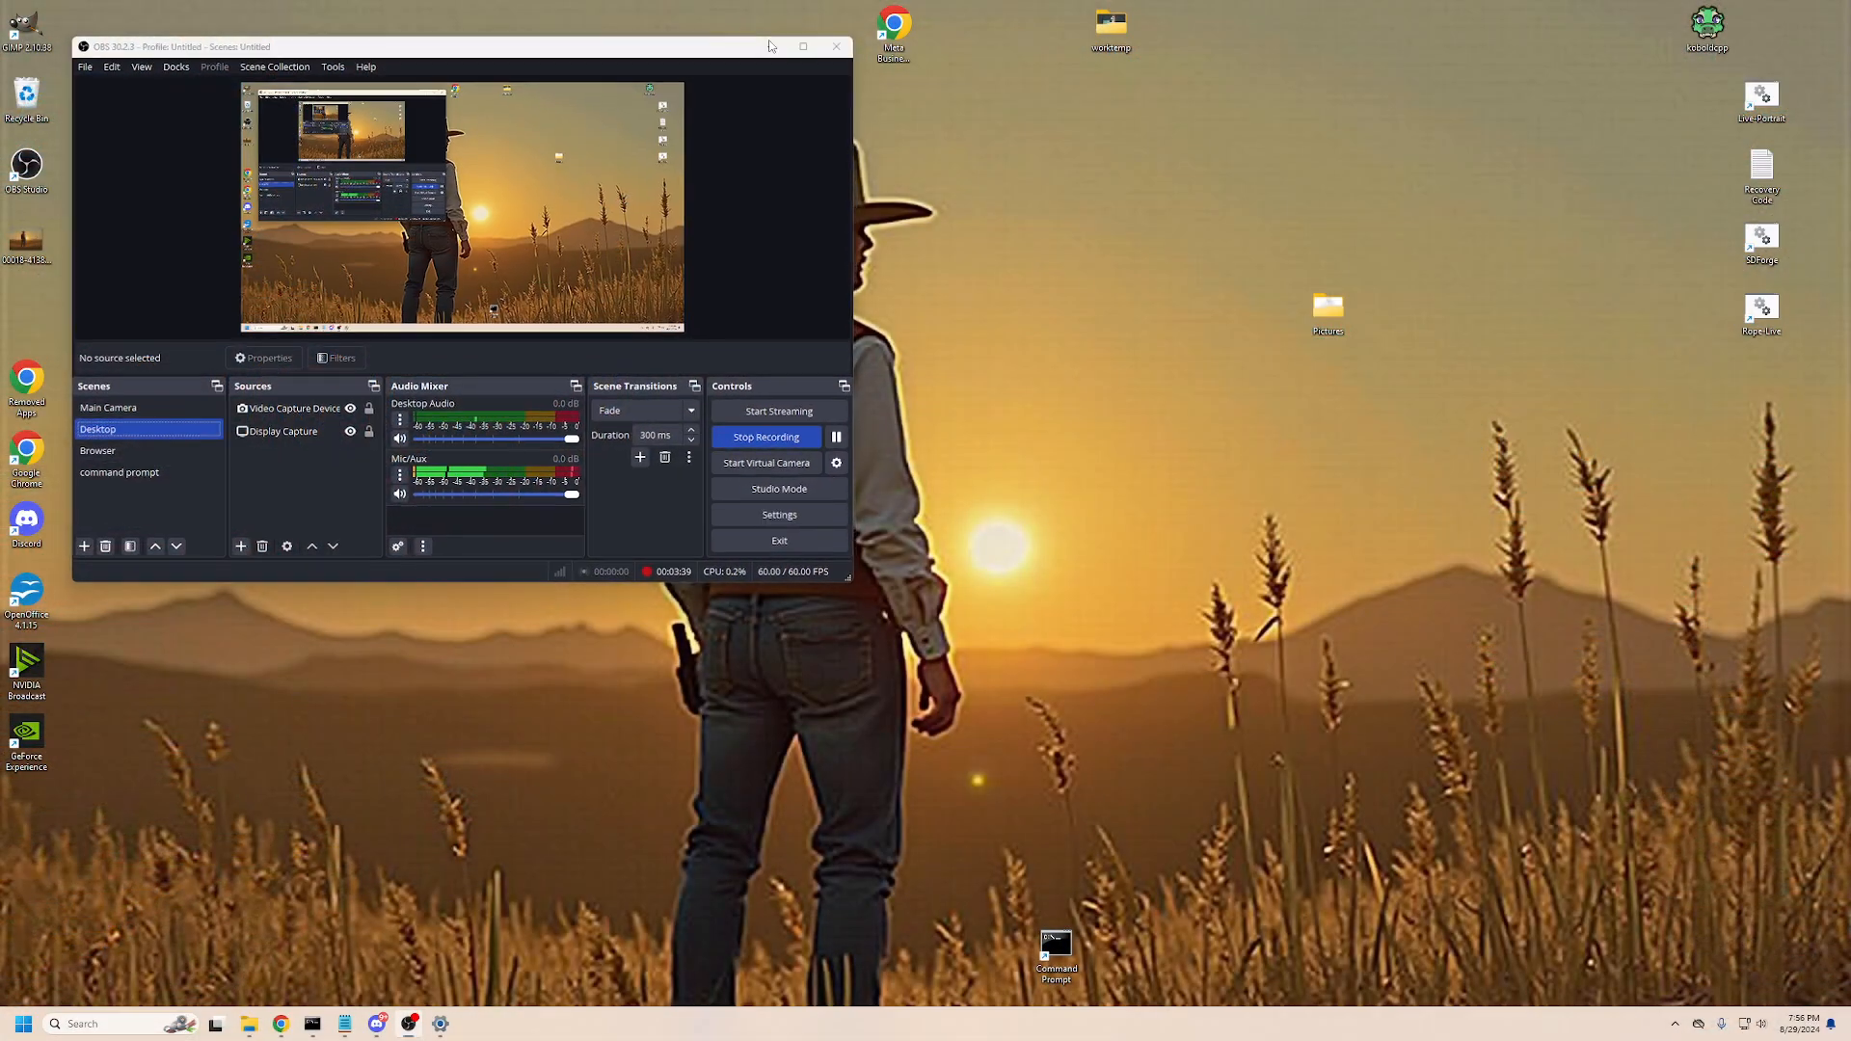
click(771, 45)
- Open the system environment variables and bring up the system Path variable for editing
key(super)
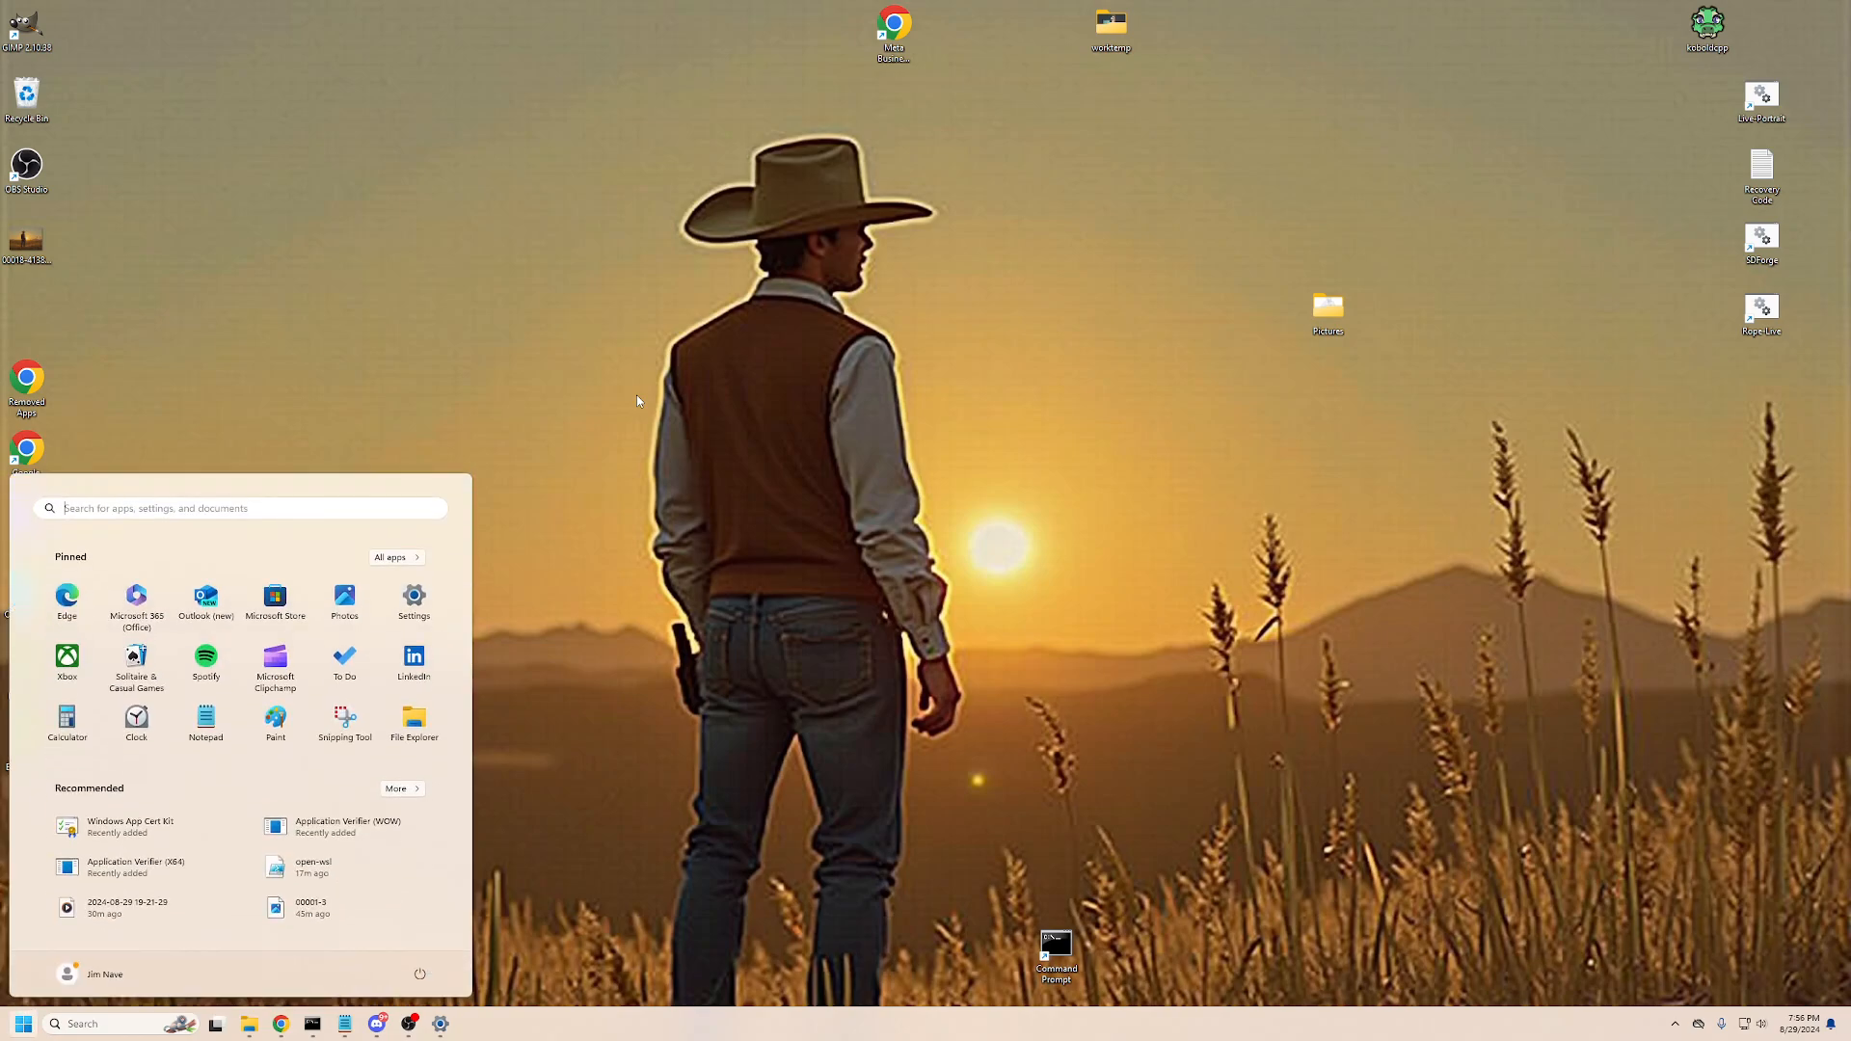
text(env)
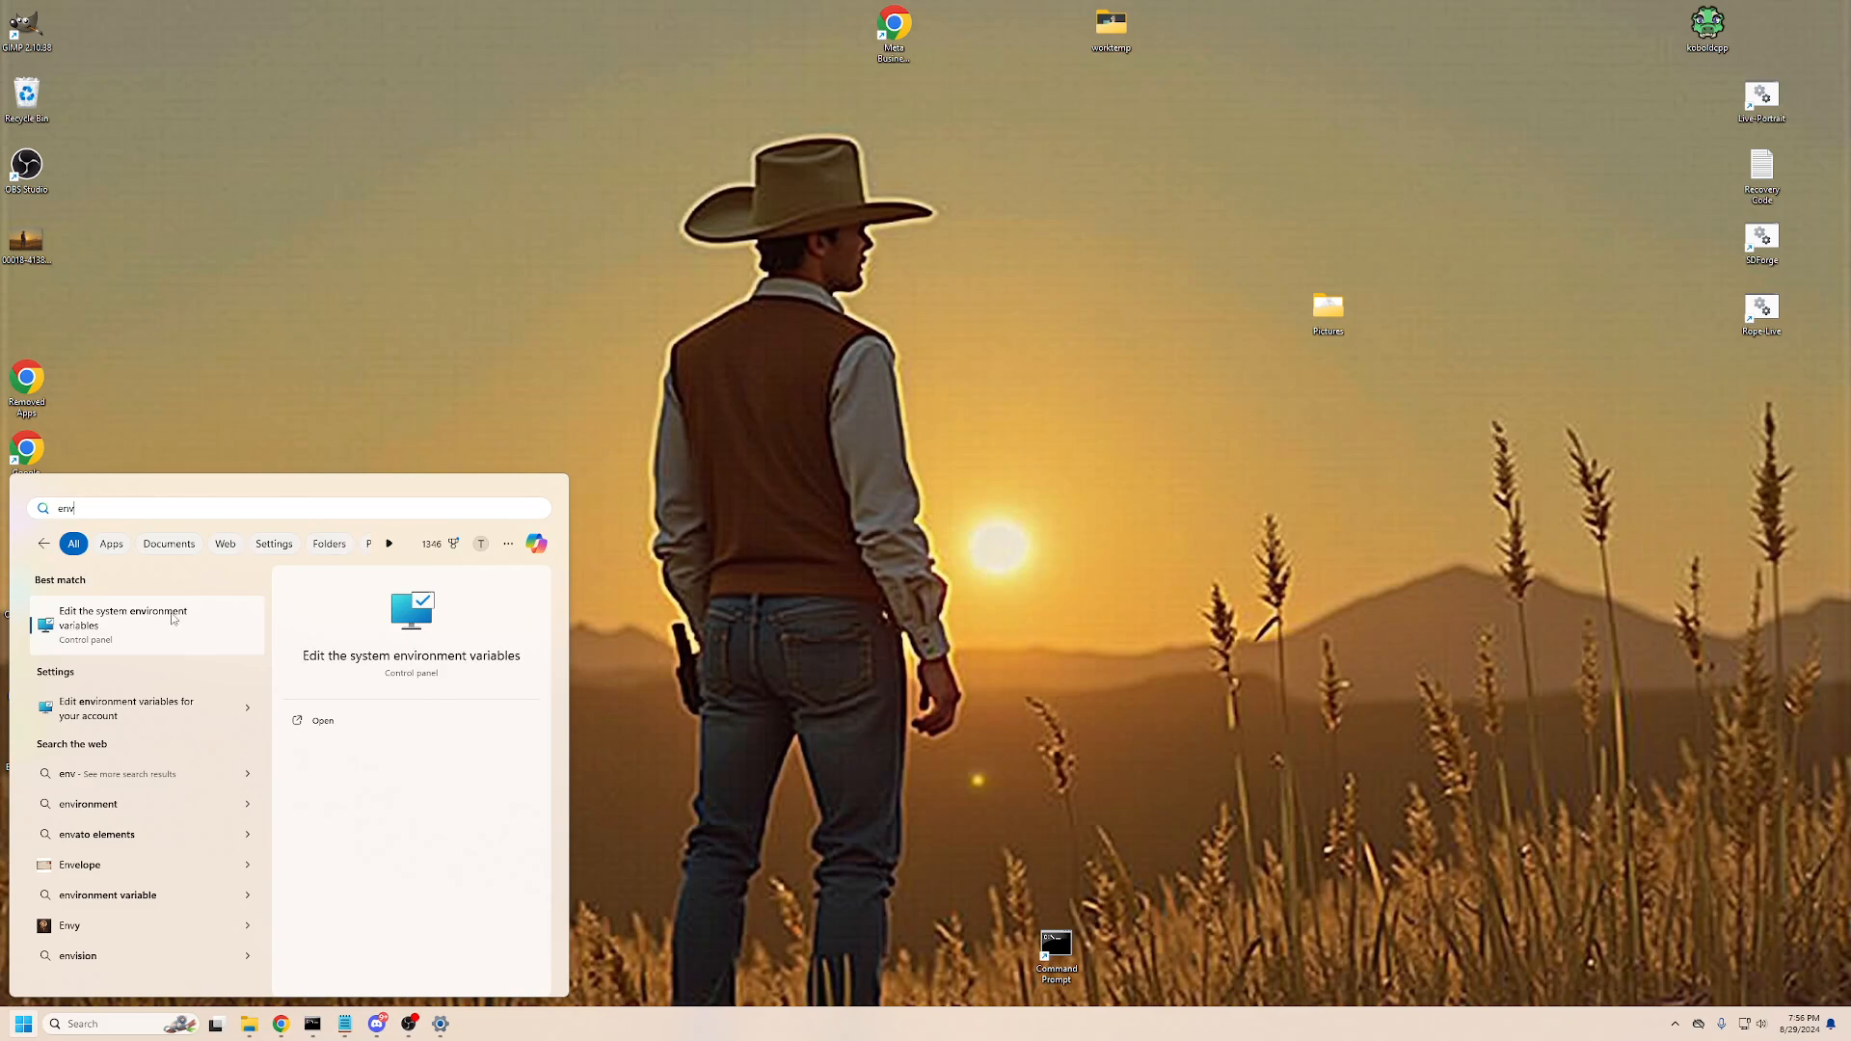
click(143, 625)
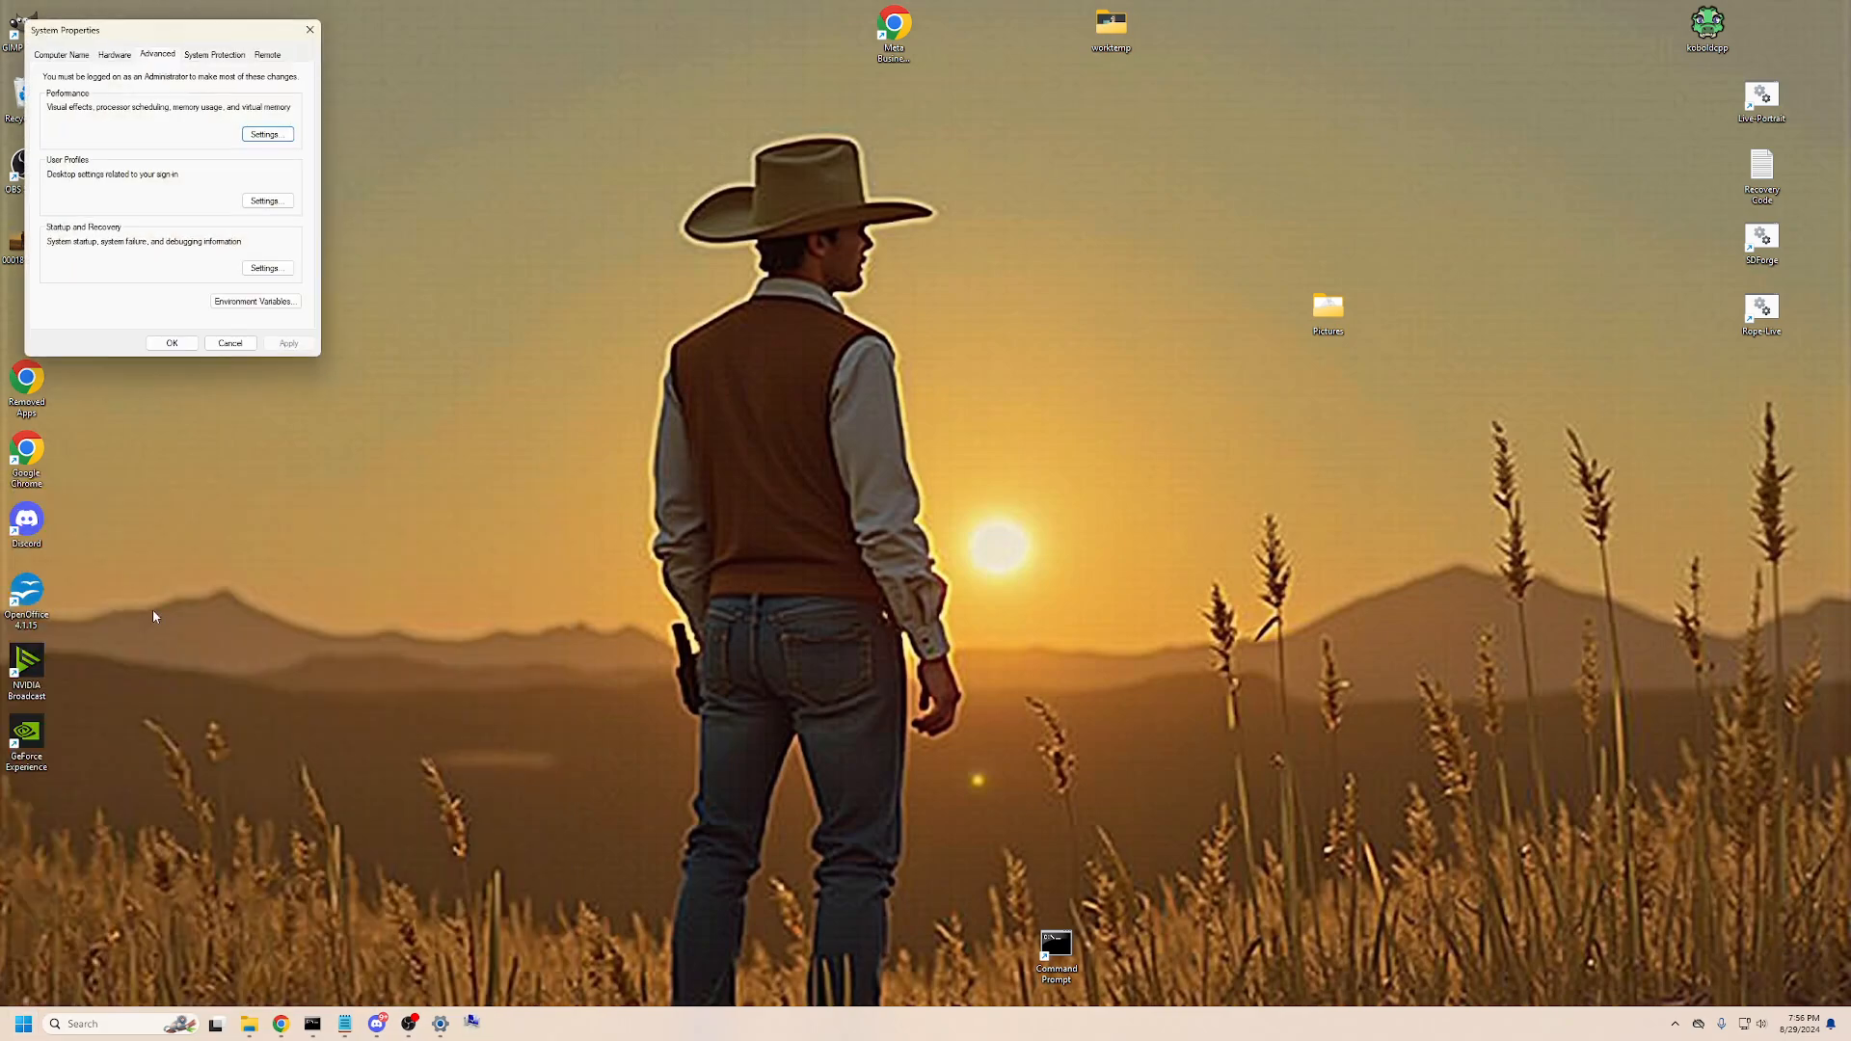
click(257, 302)
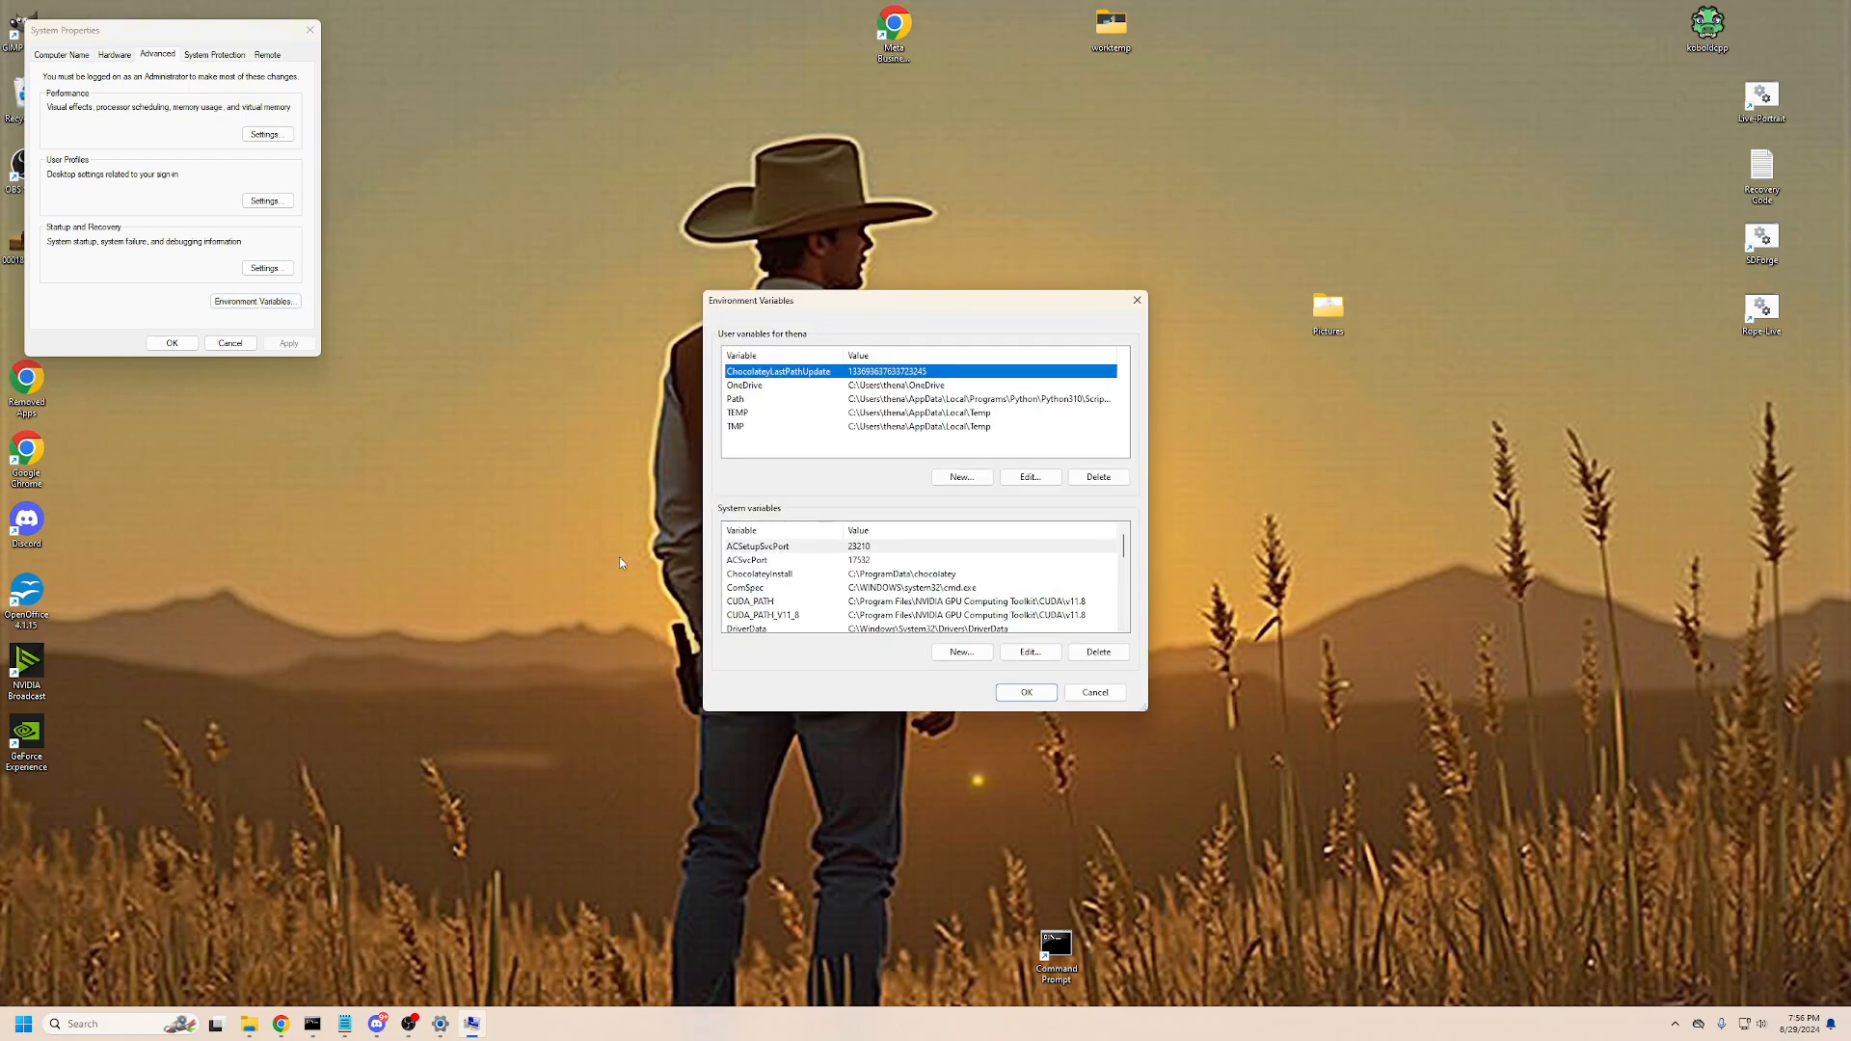
scroll(787, 586, down, 2)
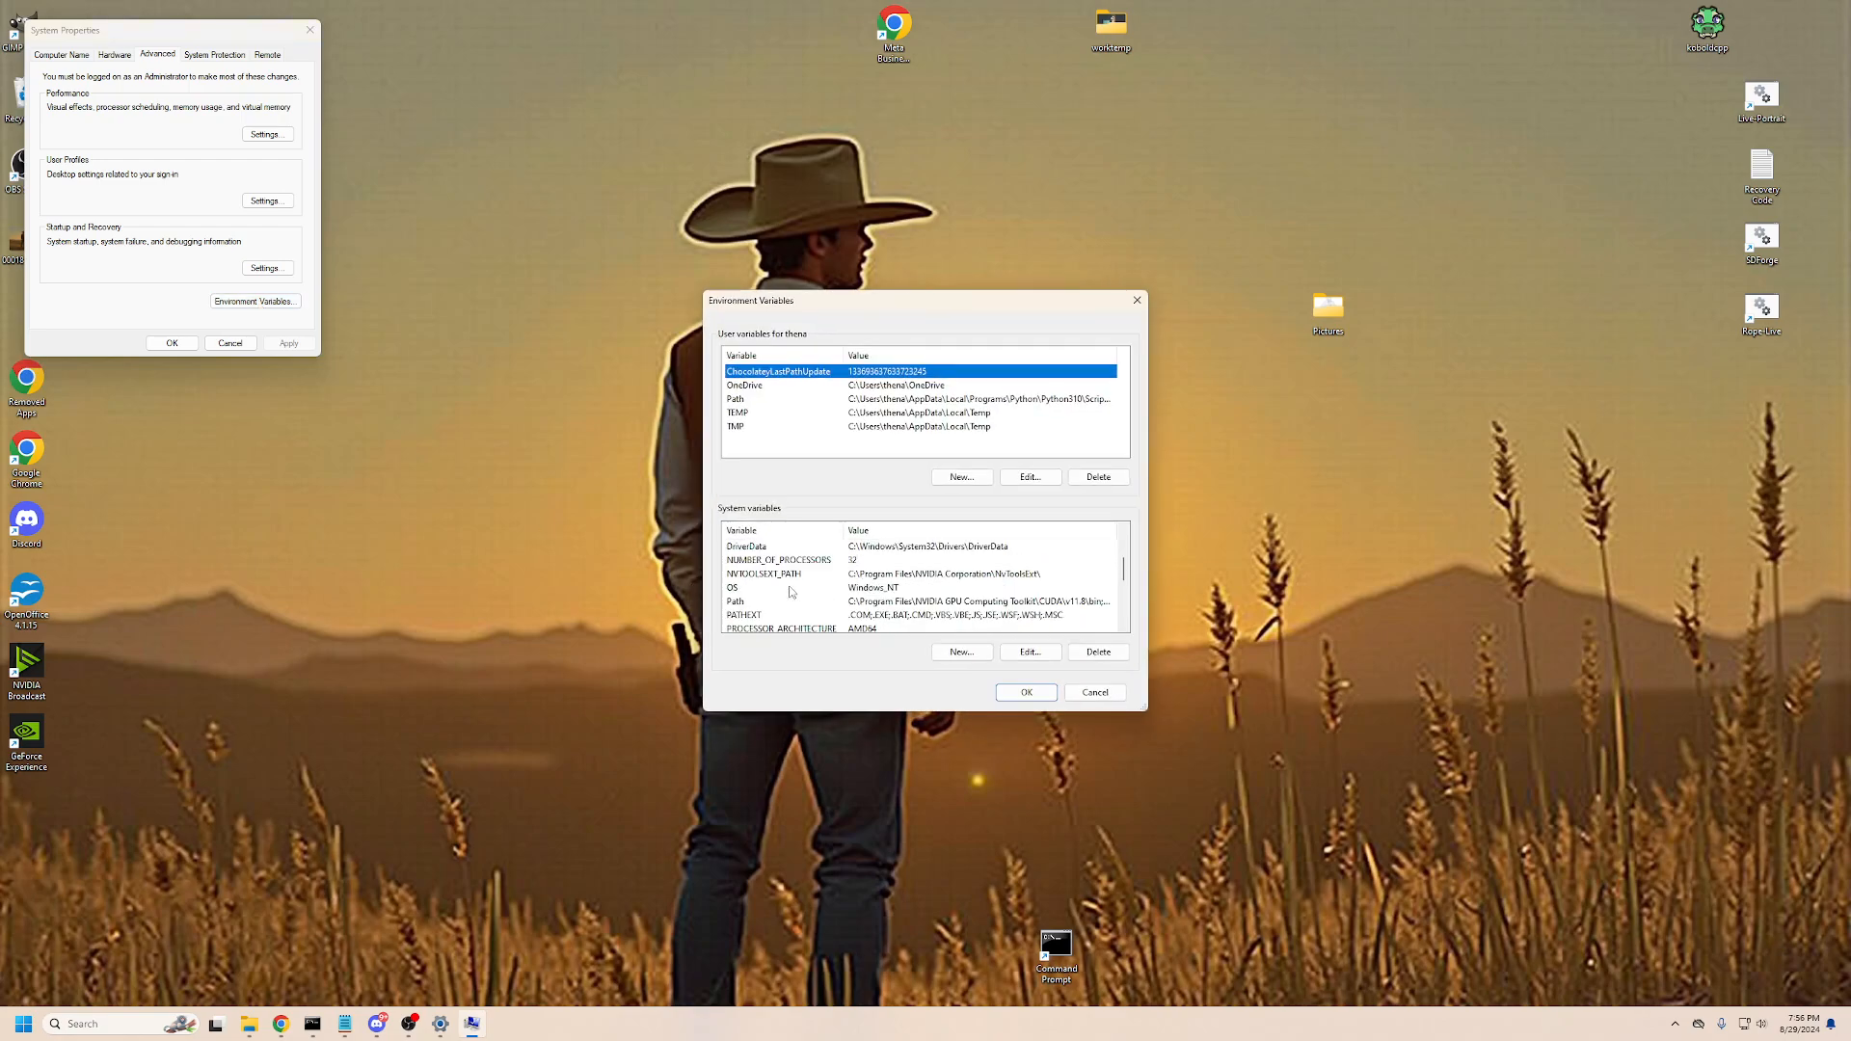
click(877, 602)
click(1039, 655)
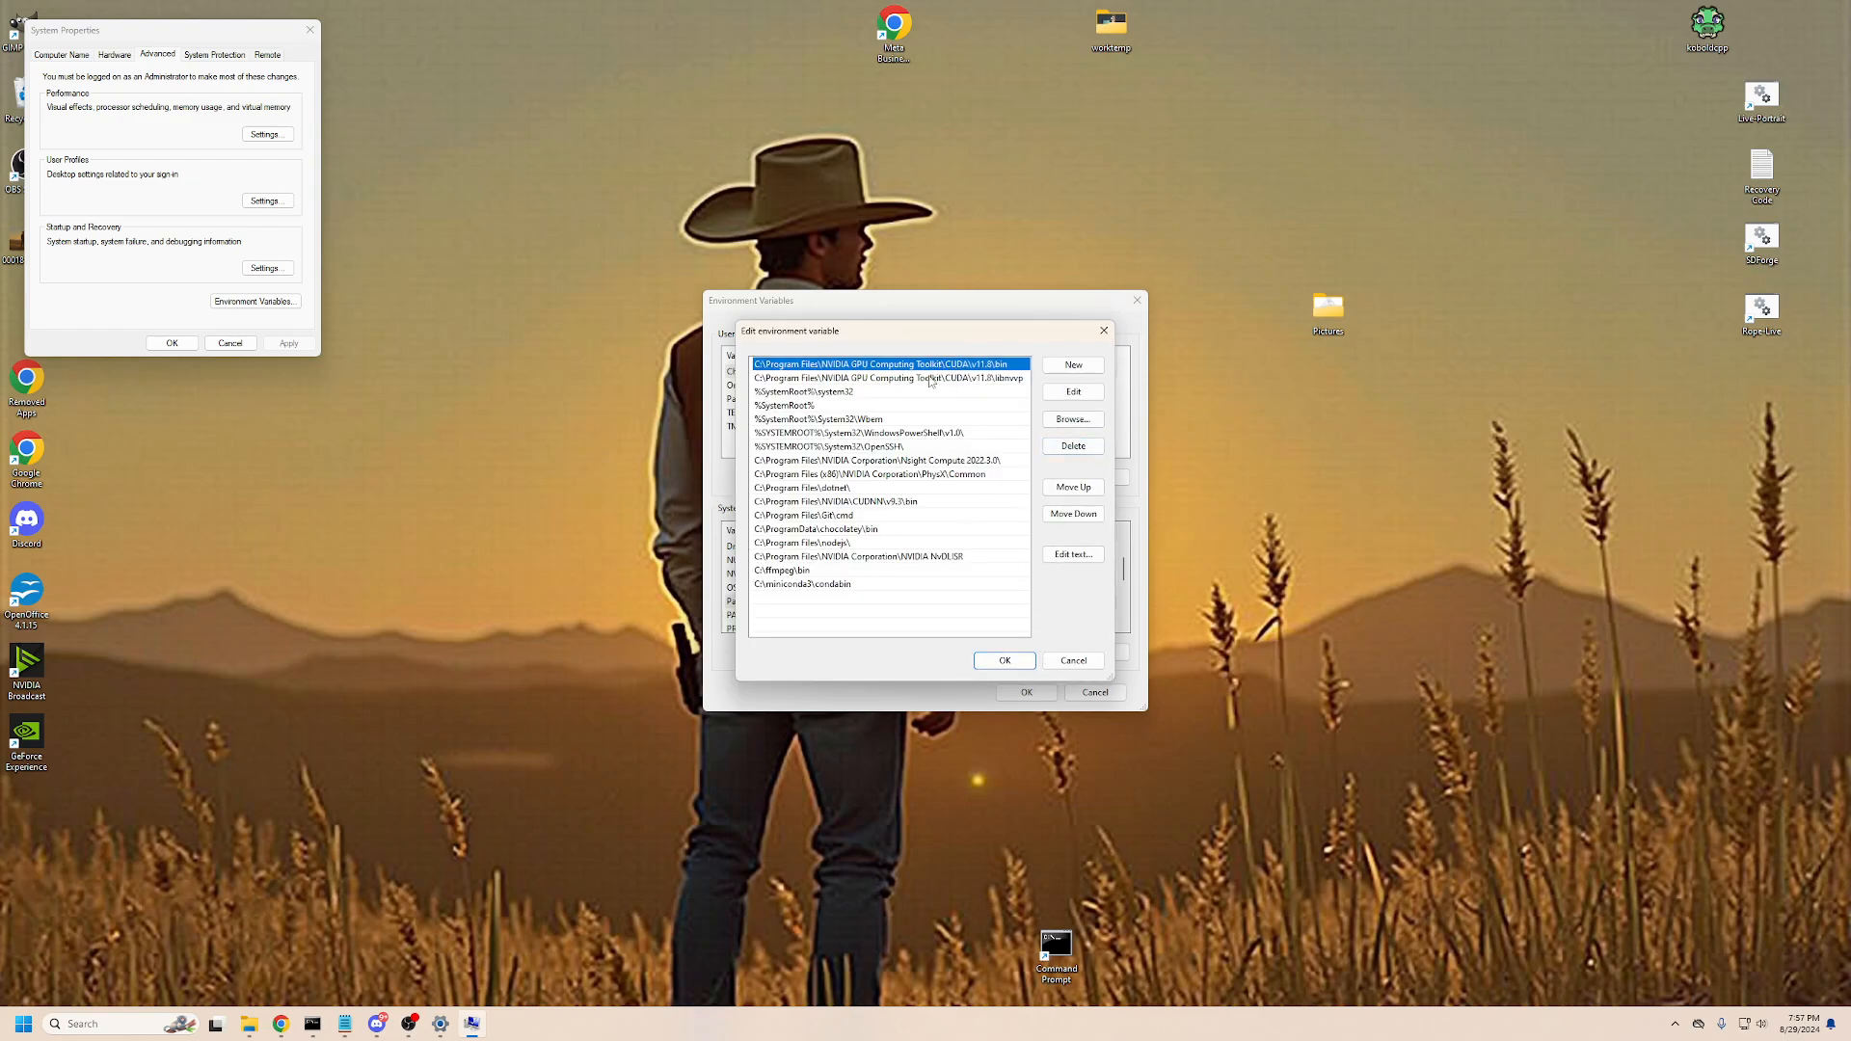
- Try to set the first Path entry to the C:\Windows\System32 folder by browsing to it
click(1073, 420)
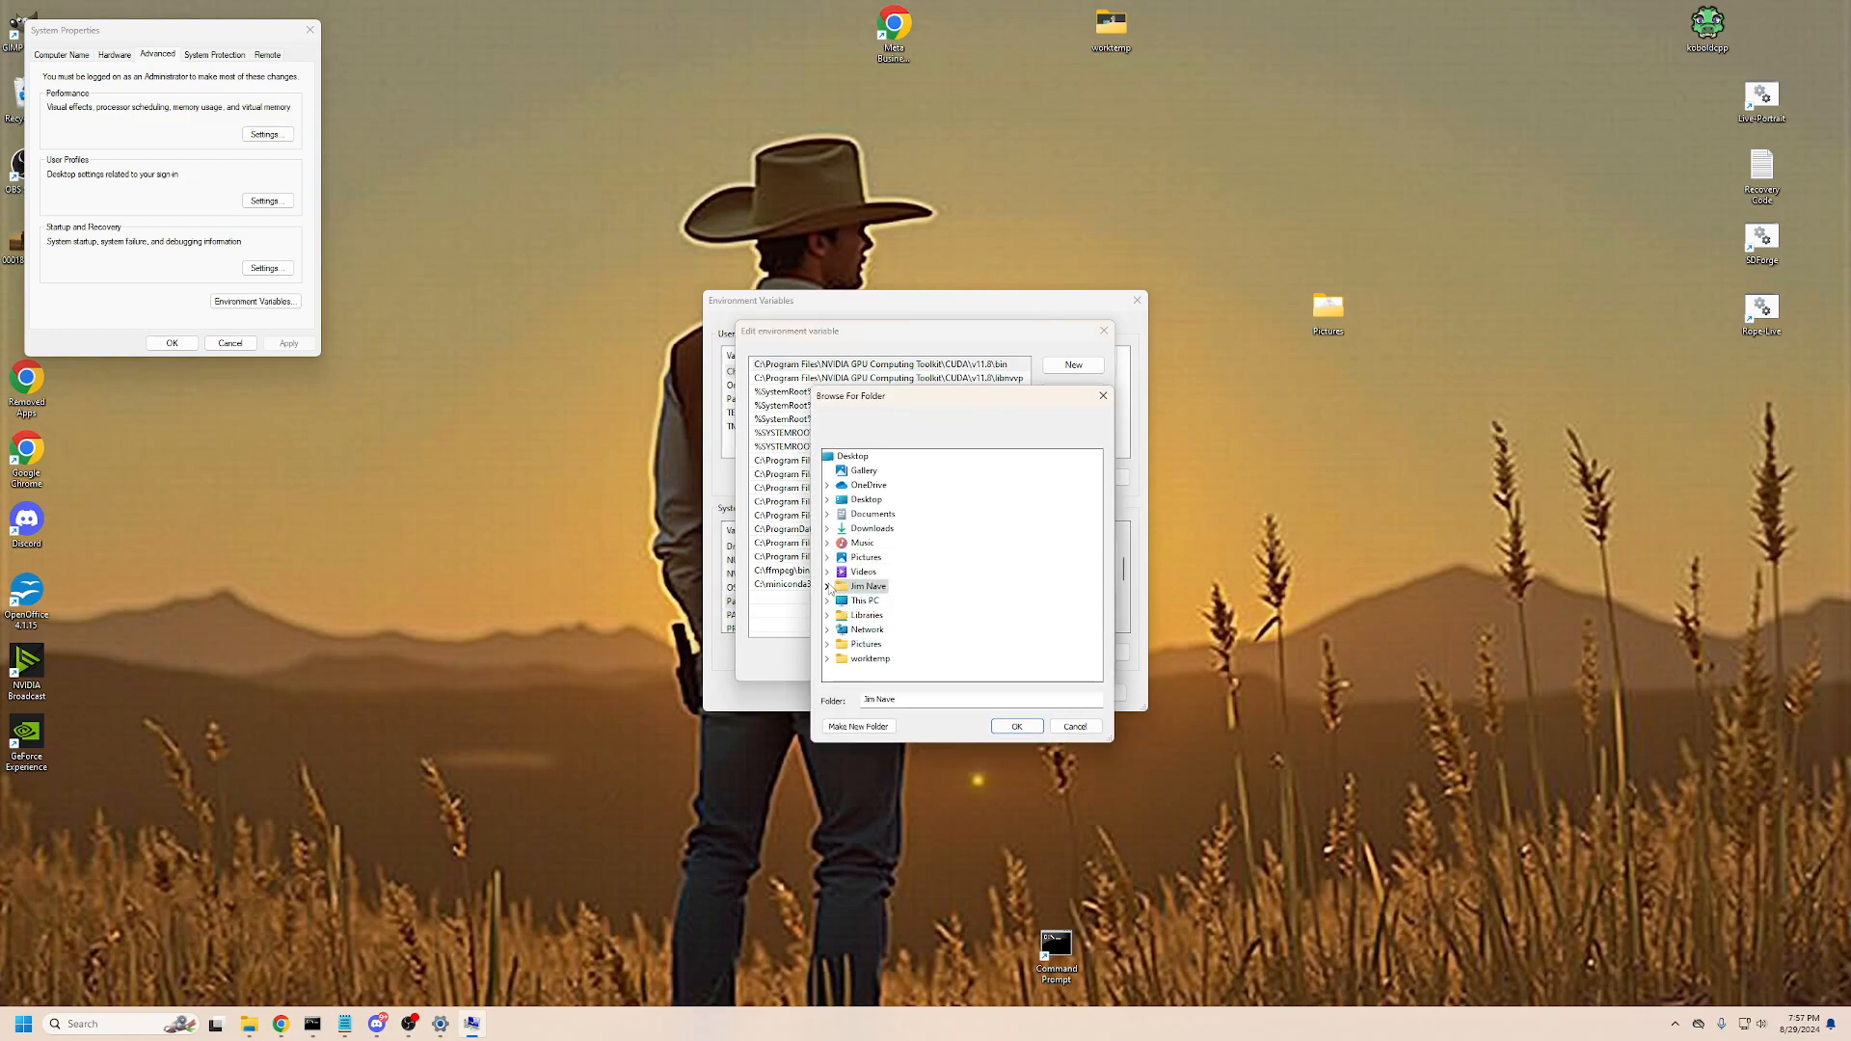
click(827, 586)
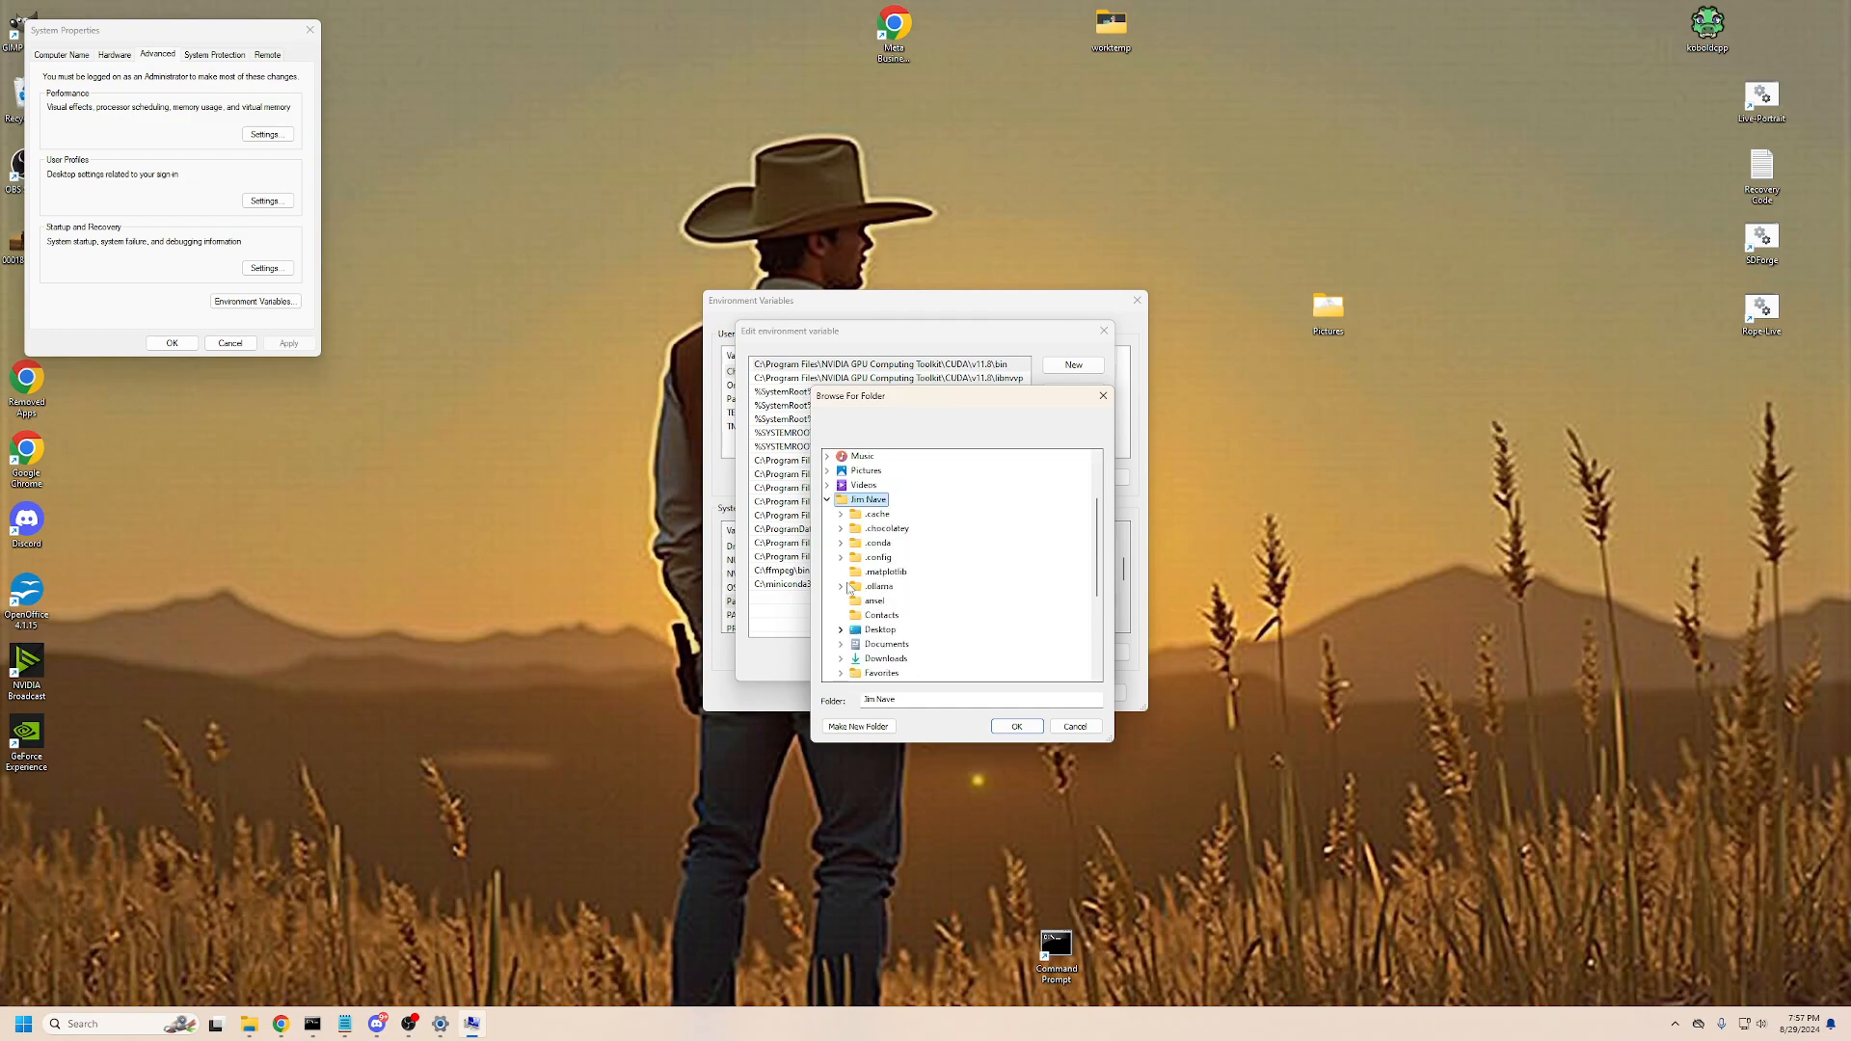
click(827, 501)
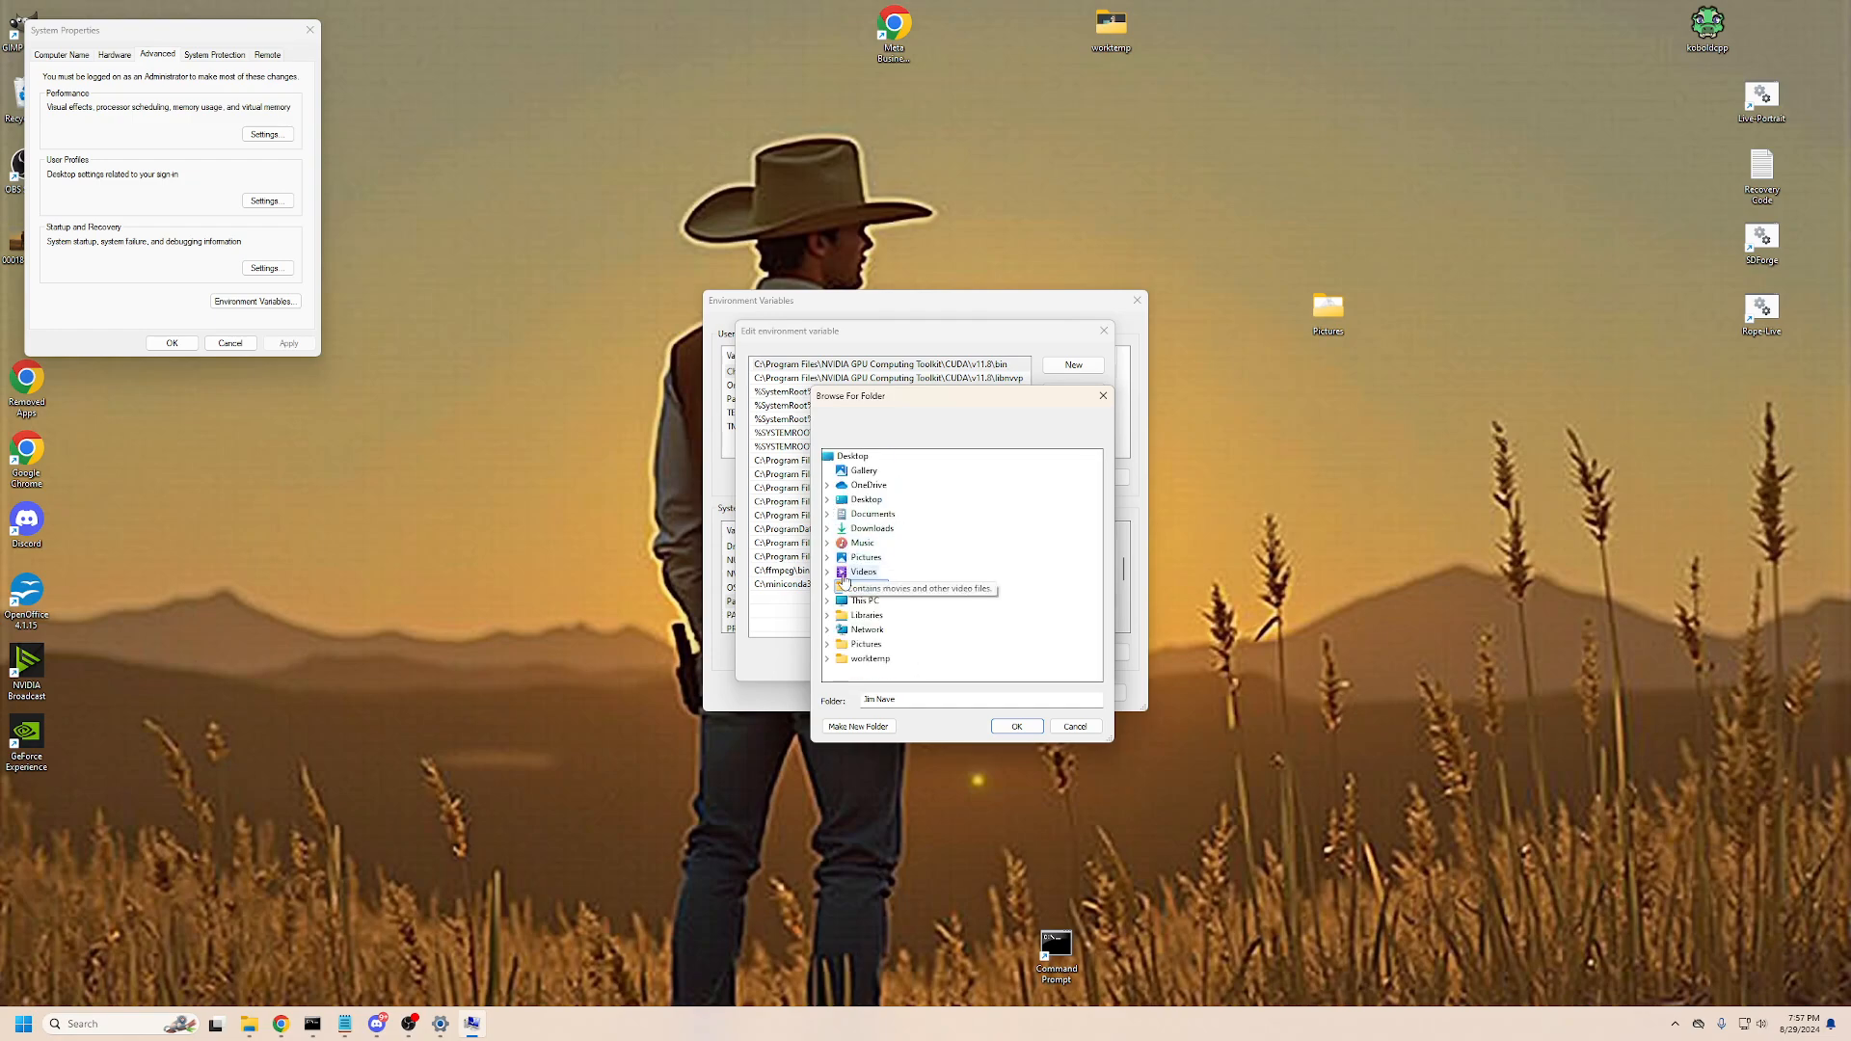
click(827, 602)
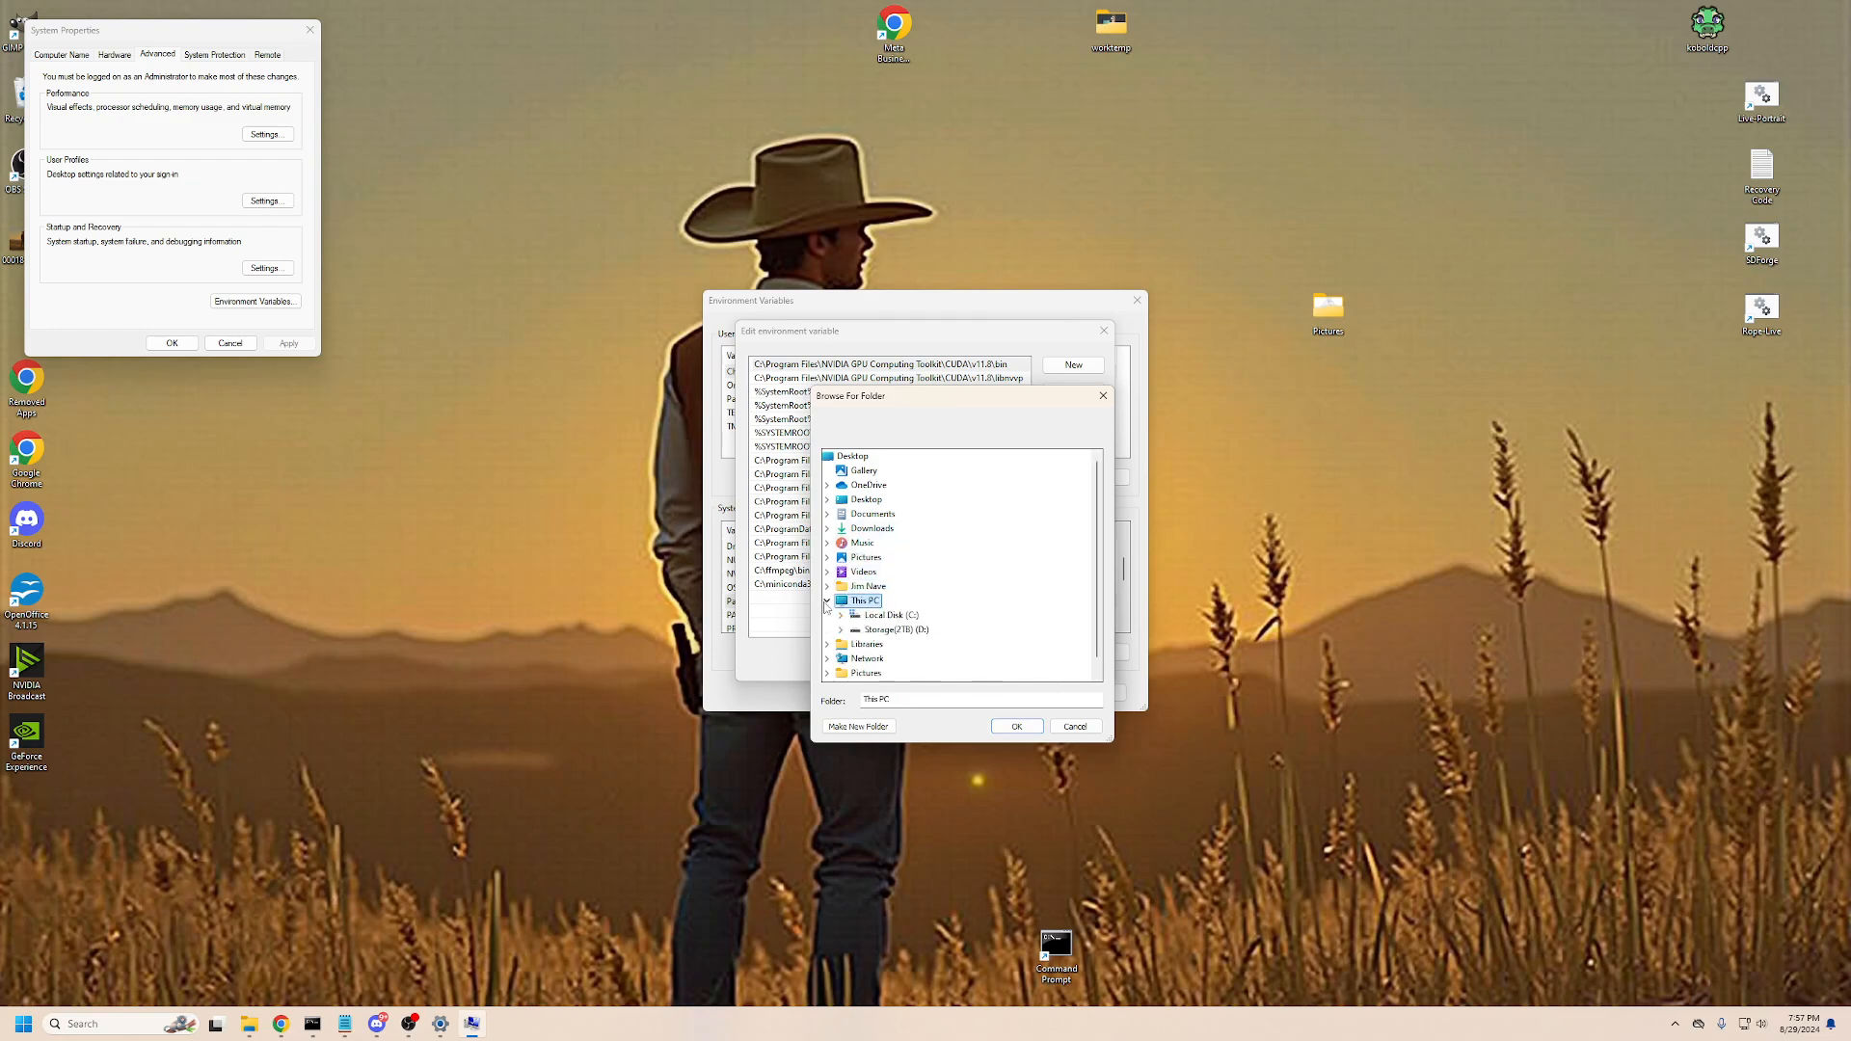
click(841, 615)
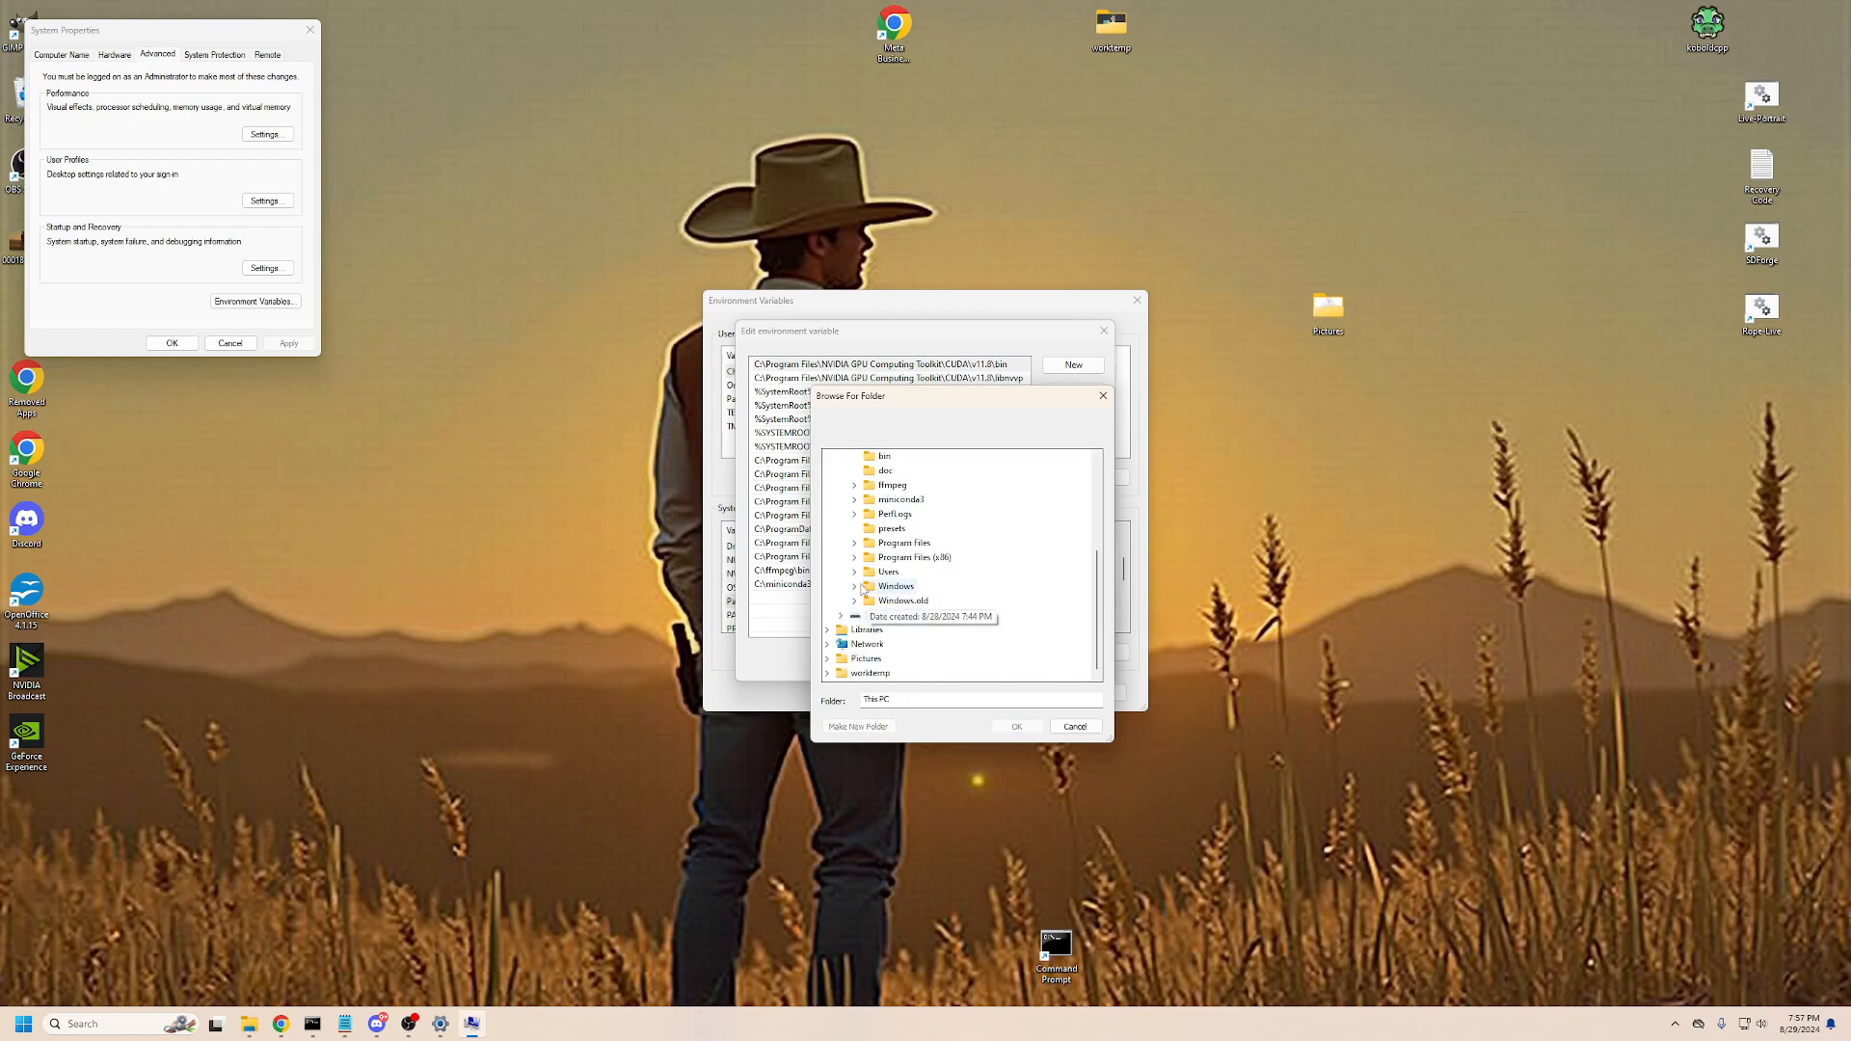
click(857, 587)
scroll(865, 593, down, 5)
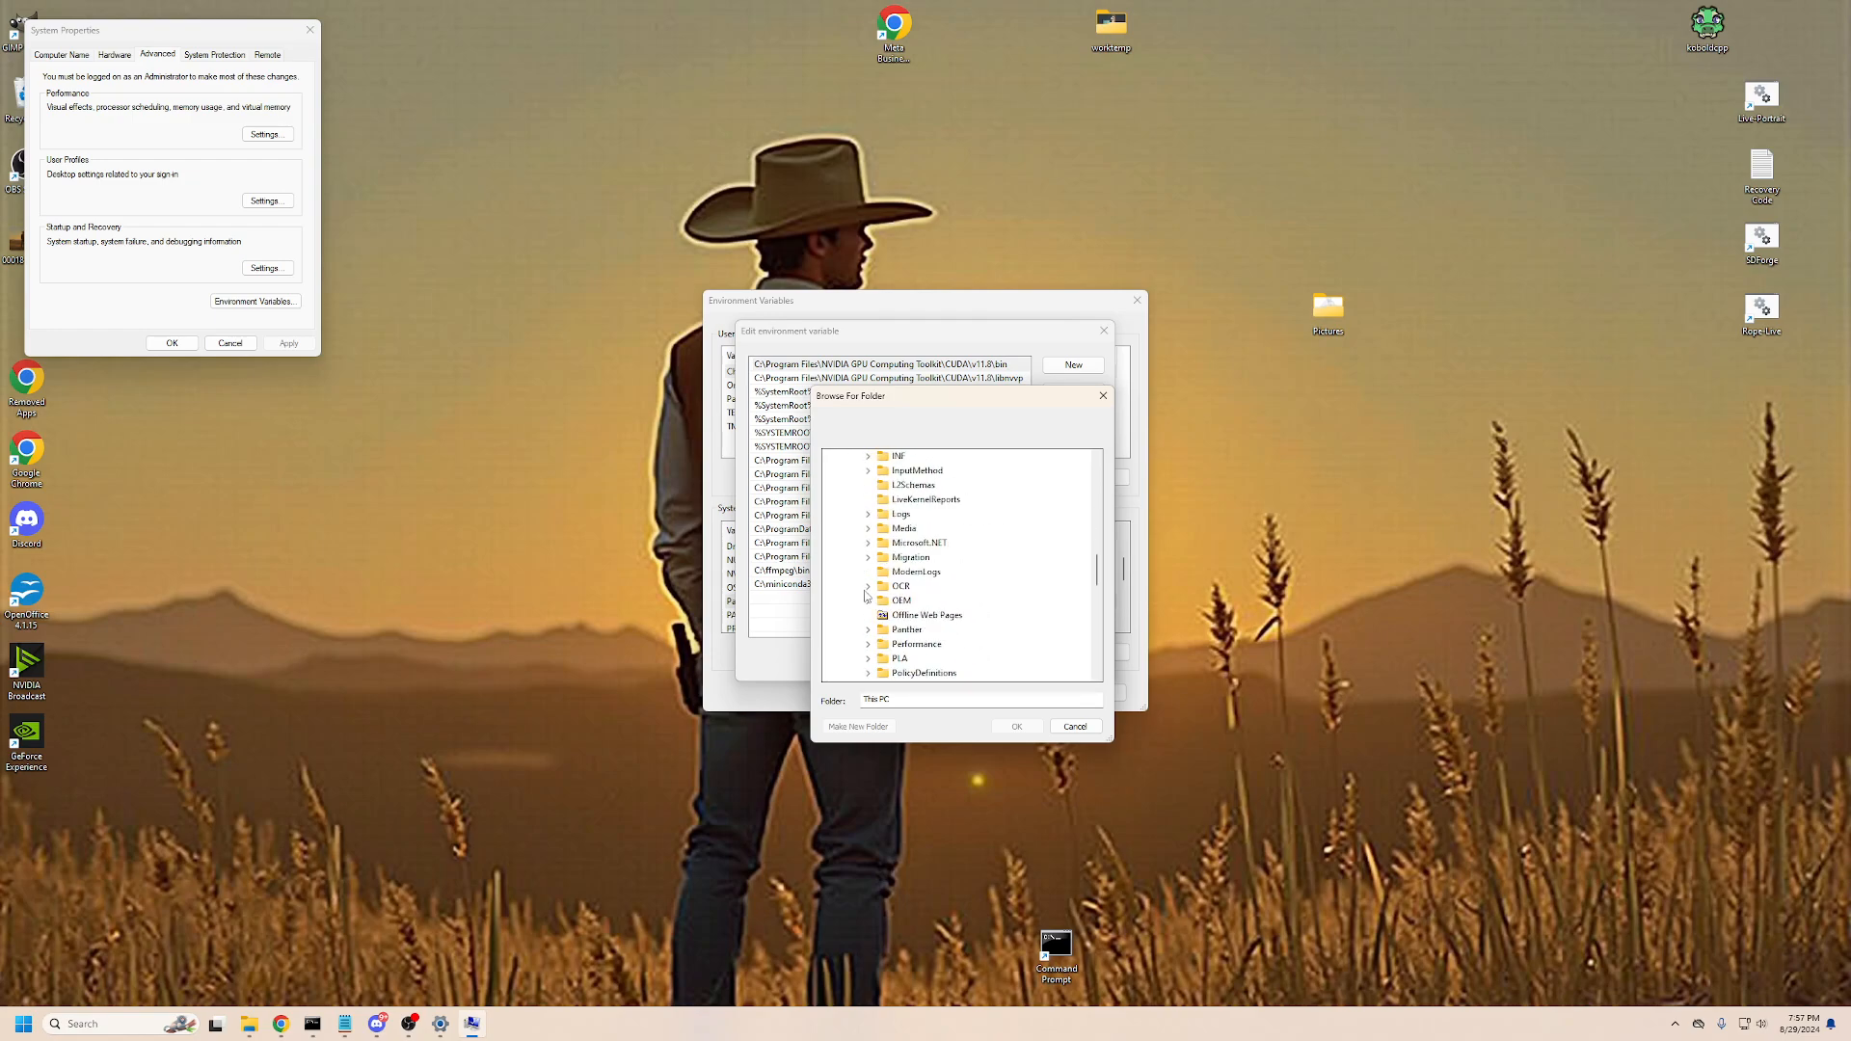
scroll(867, 598, down, 10)
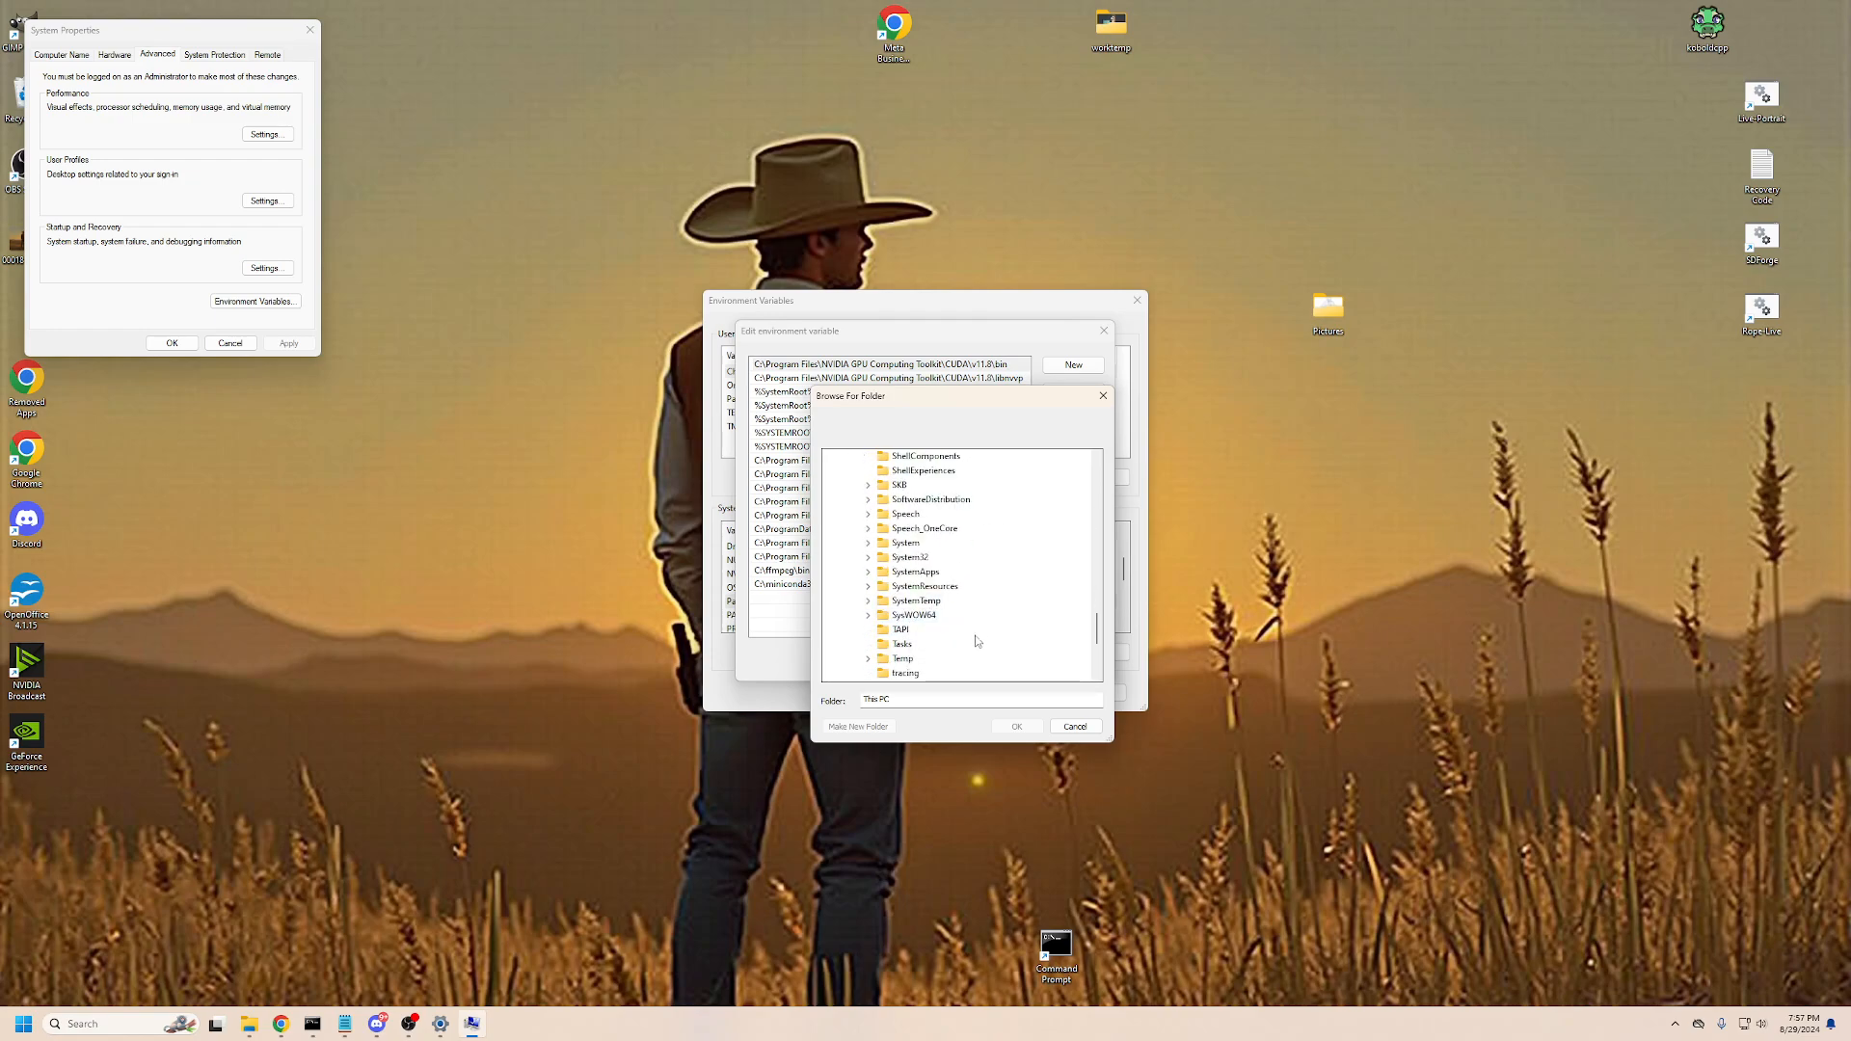
click(910, 557)
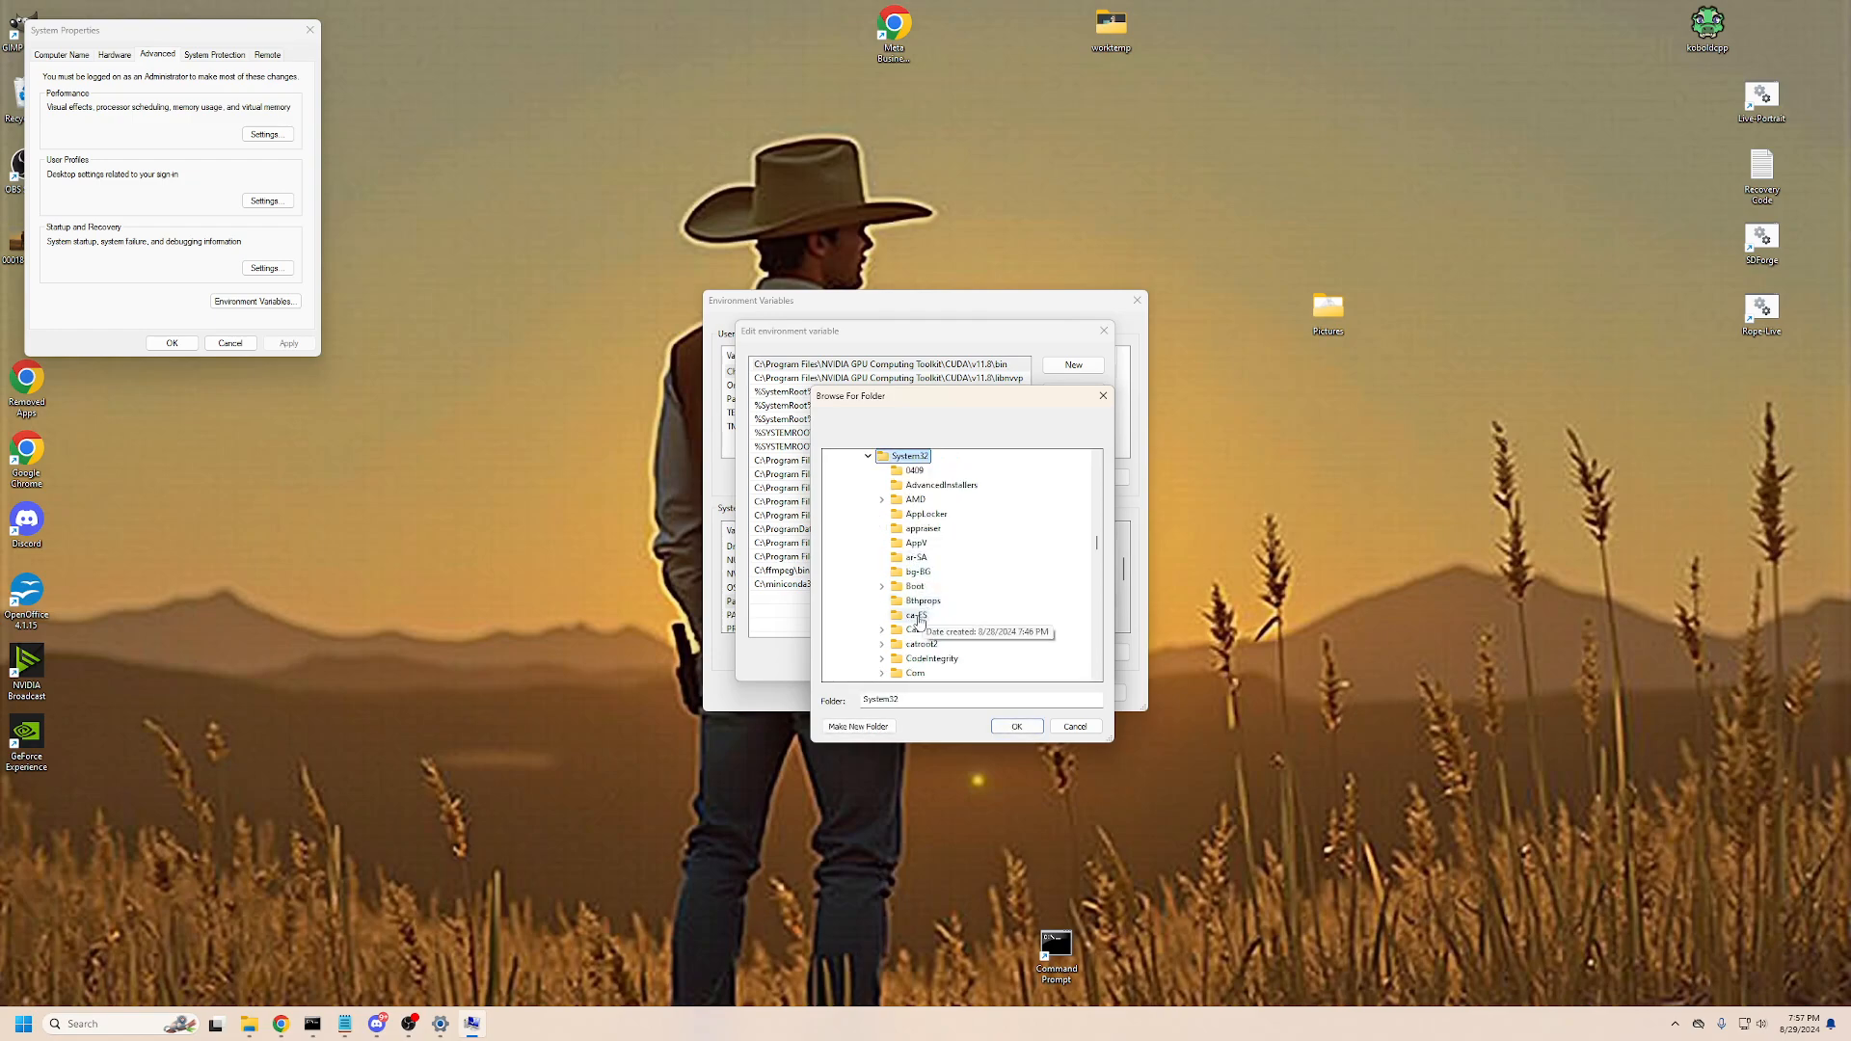
click(1016, 726)
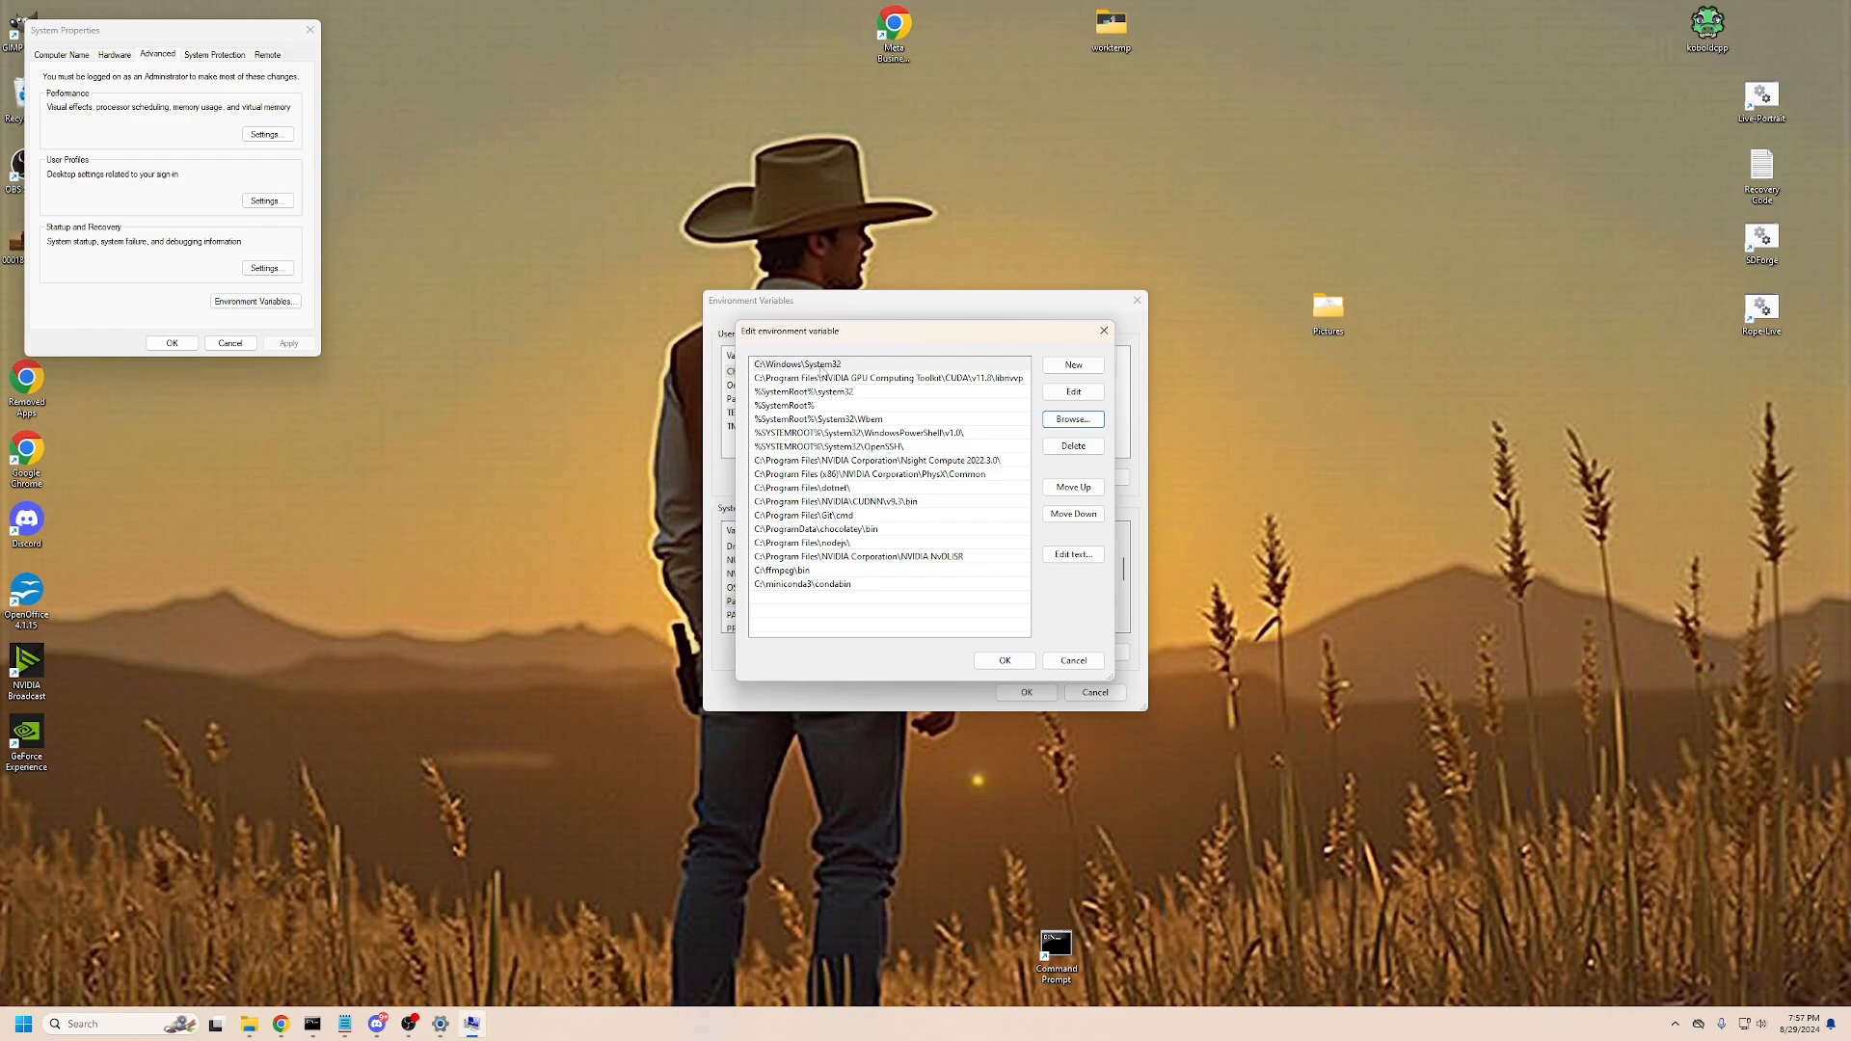
- Cancel the Path edit and close the Environment Variables and System Properties dialogs
click(1074, 664)
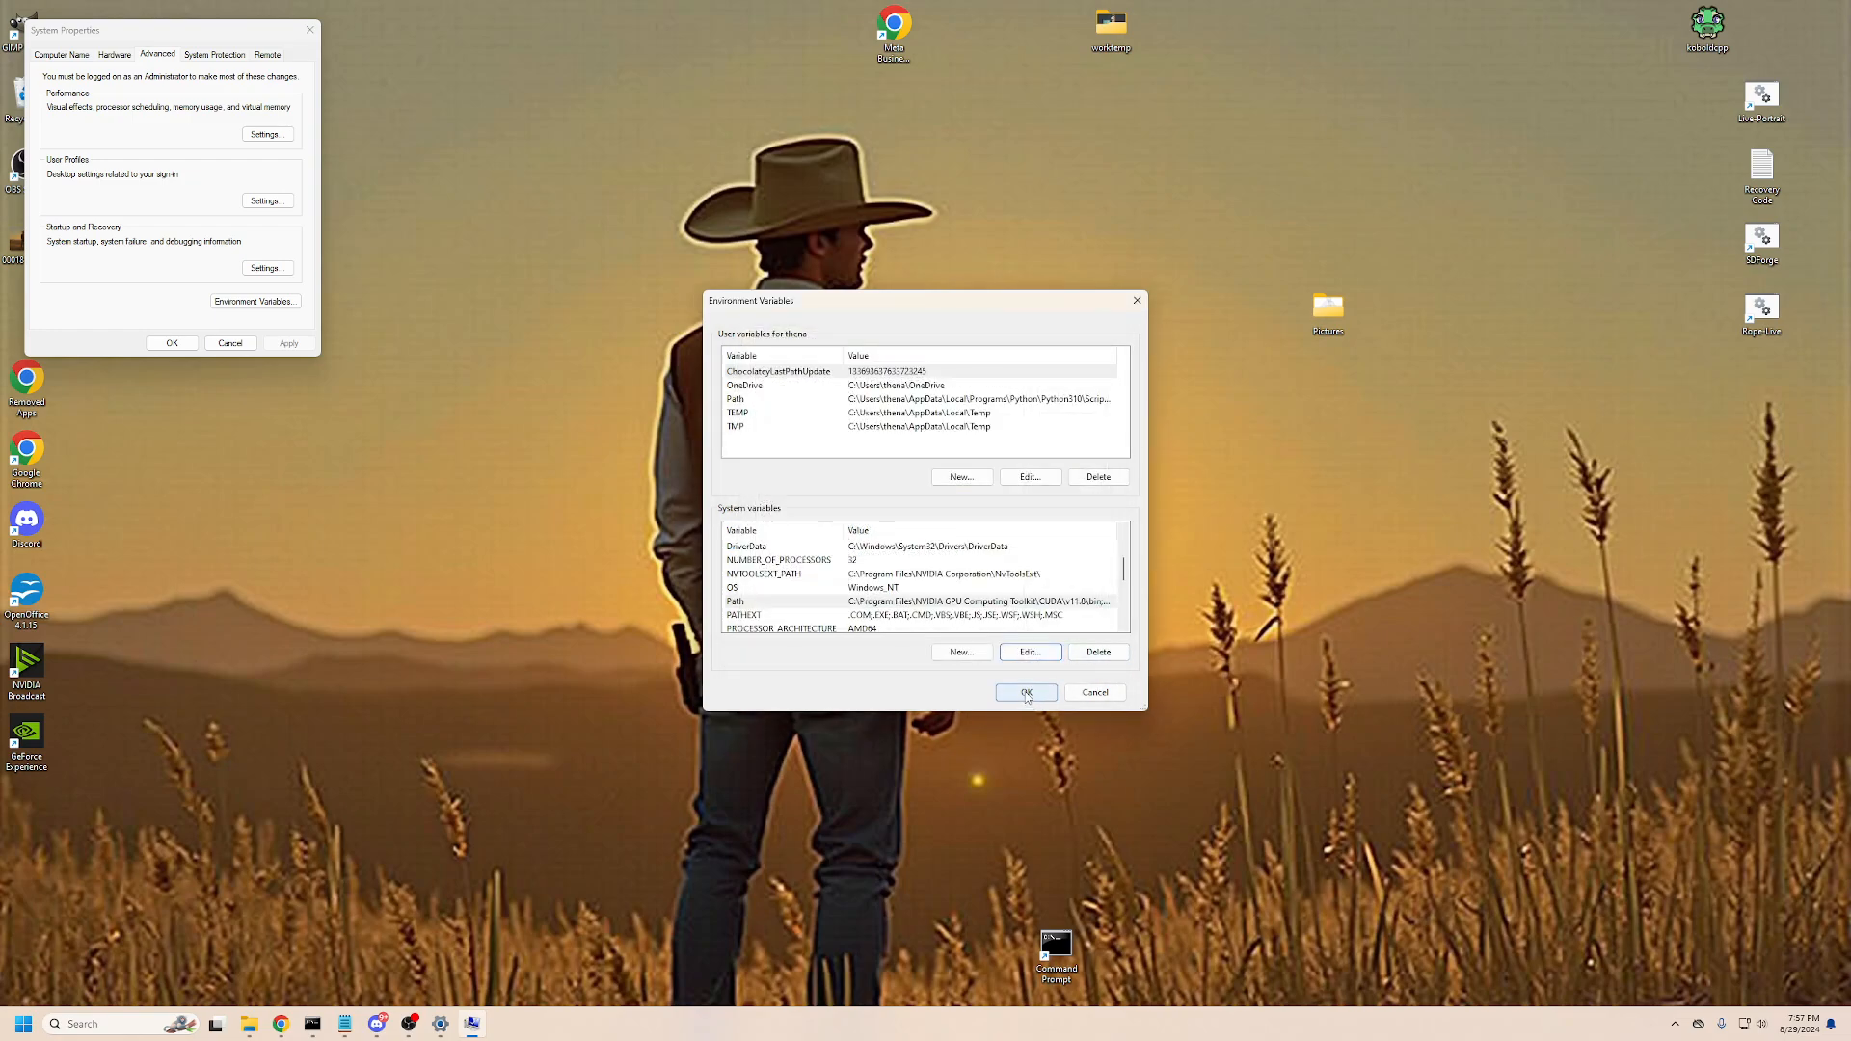
click(1019, 688)
click(172, 343)
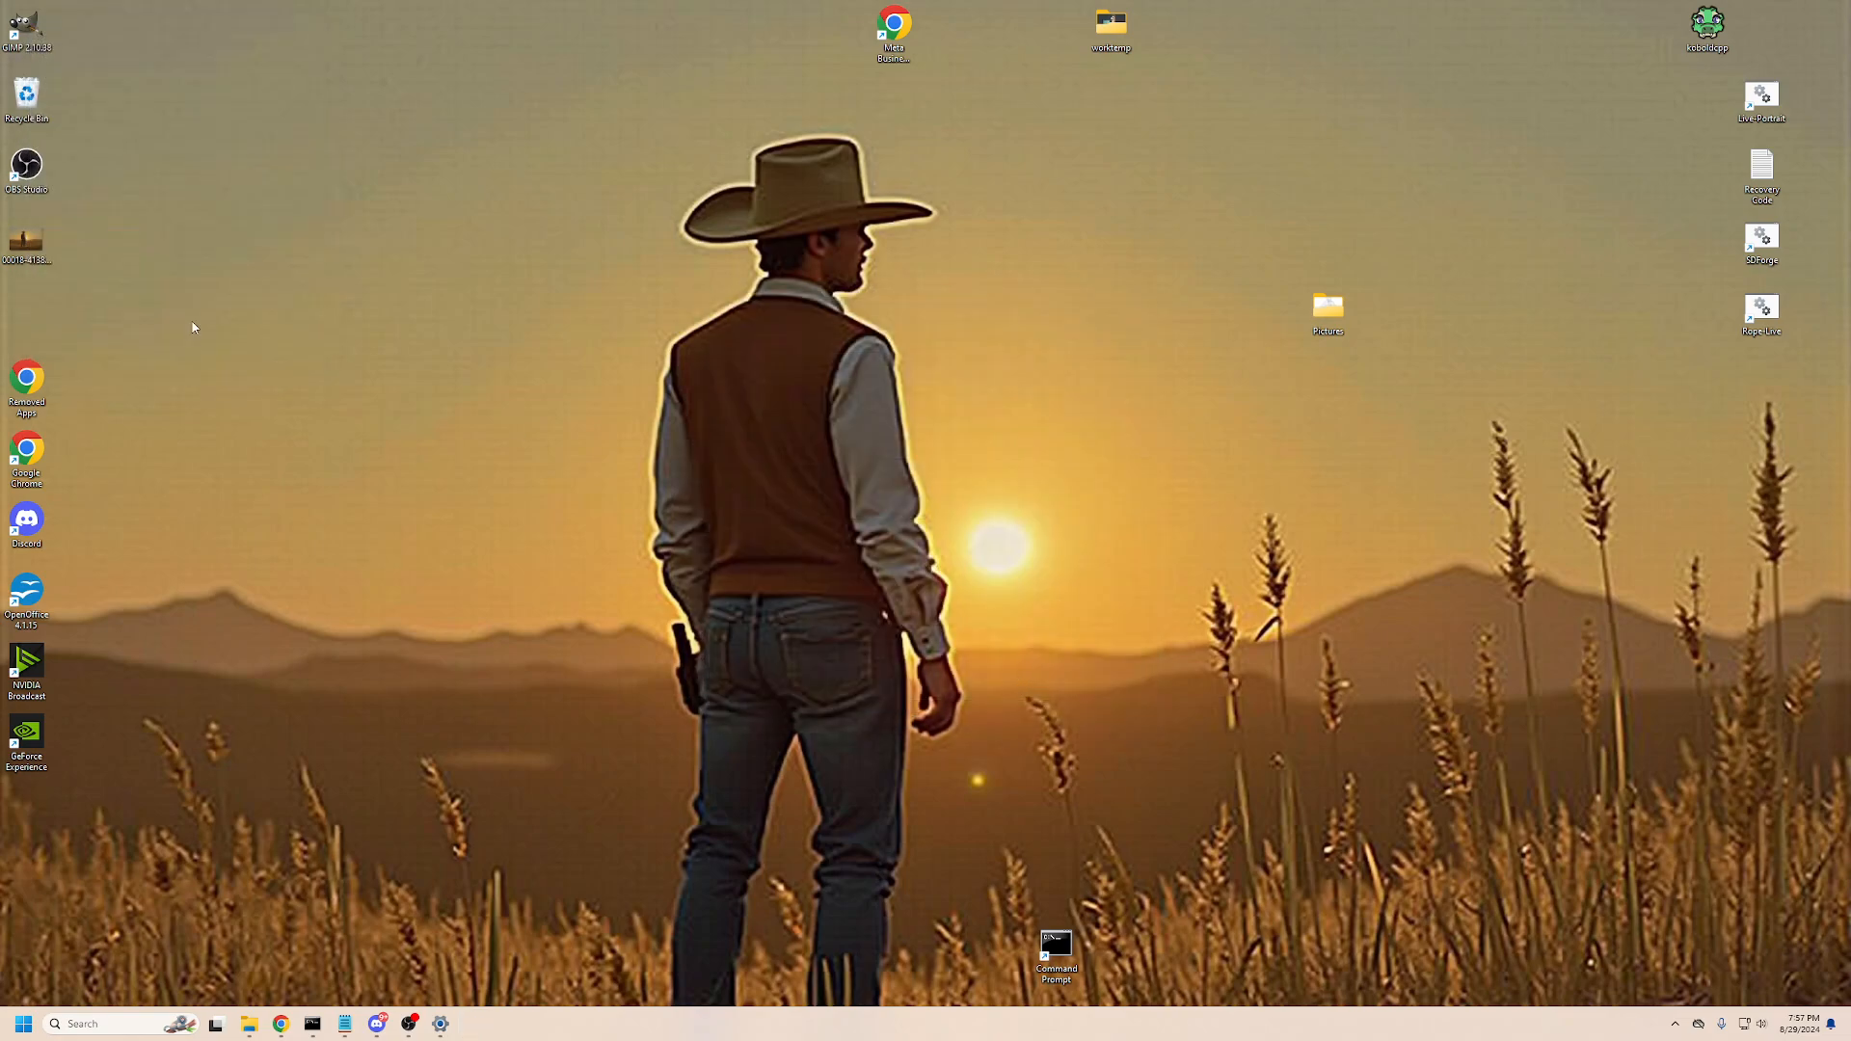
click(408, 1024)
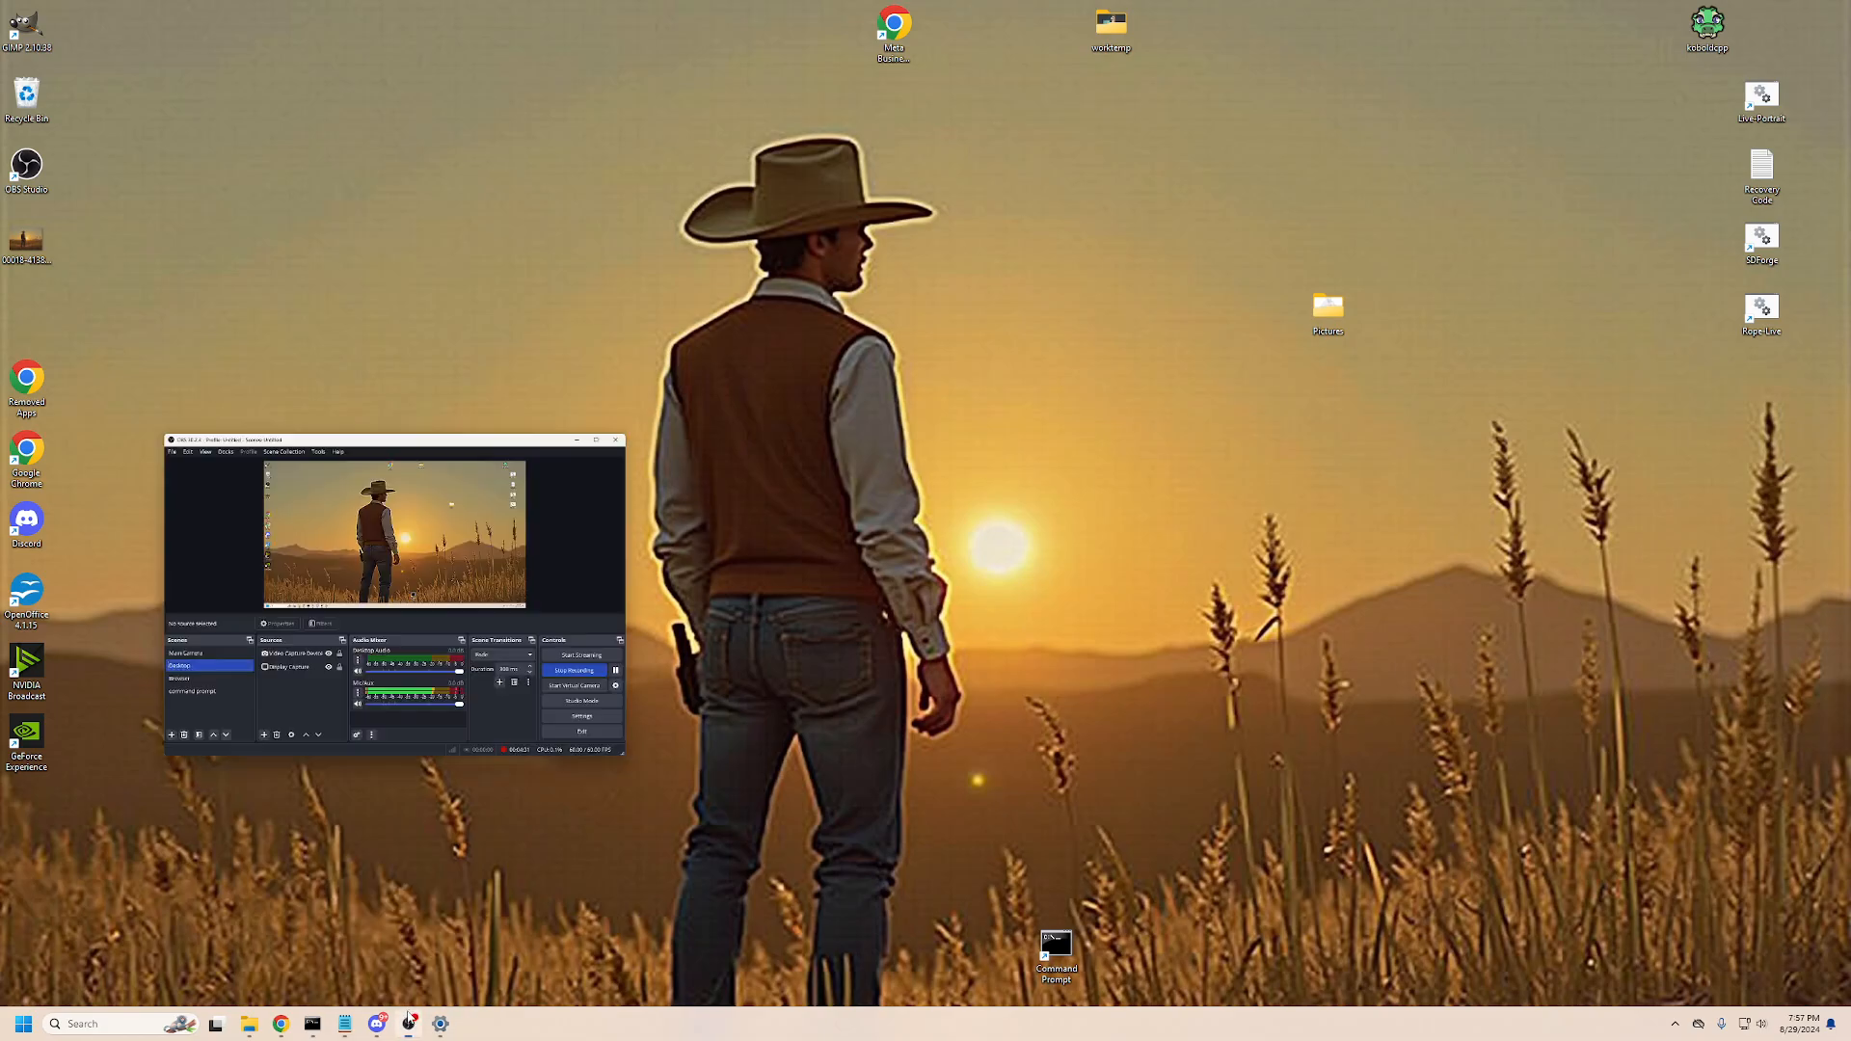